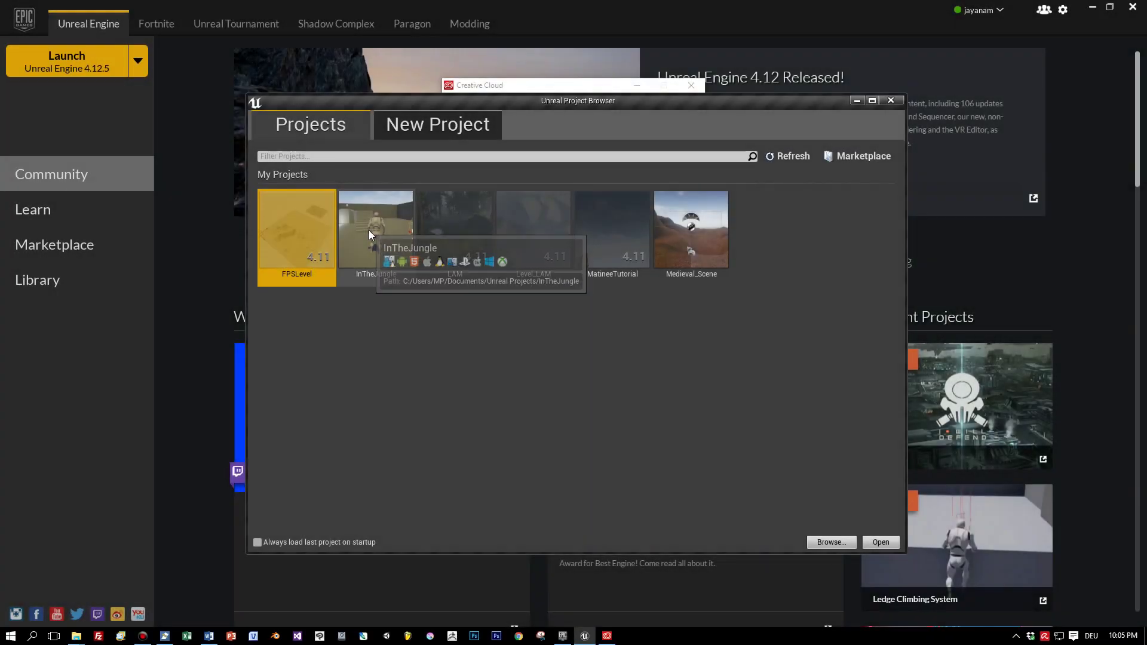
# Open the InTheJungle project from the project browser and close the Creative Cloud window.
pyautogui.click(370, 233)
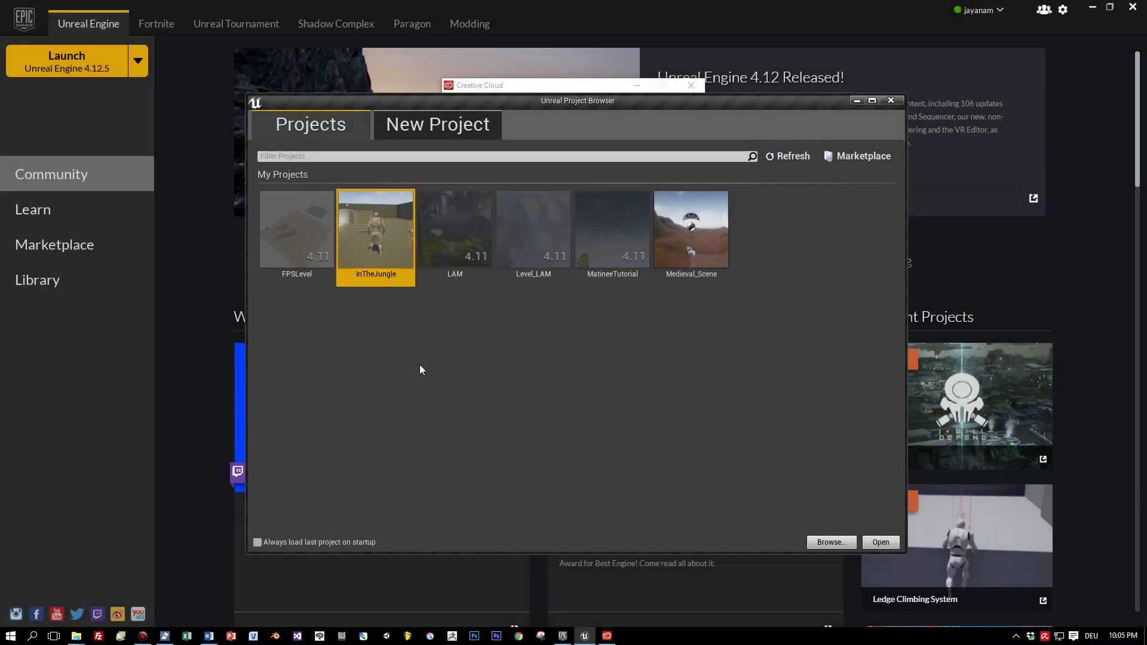
pyautogui.doubleClick(381, 239)
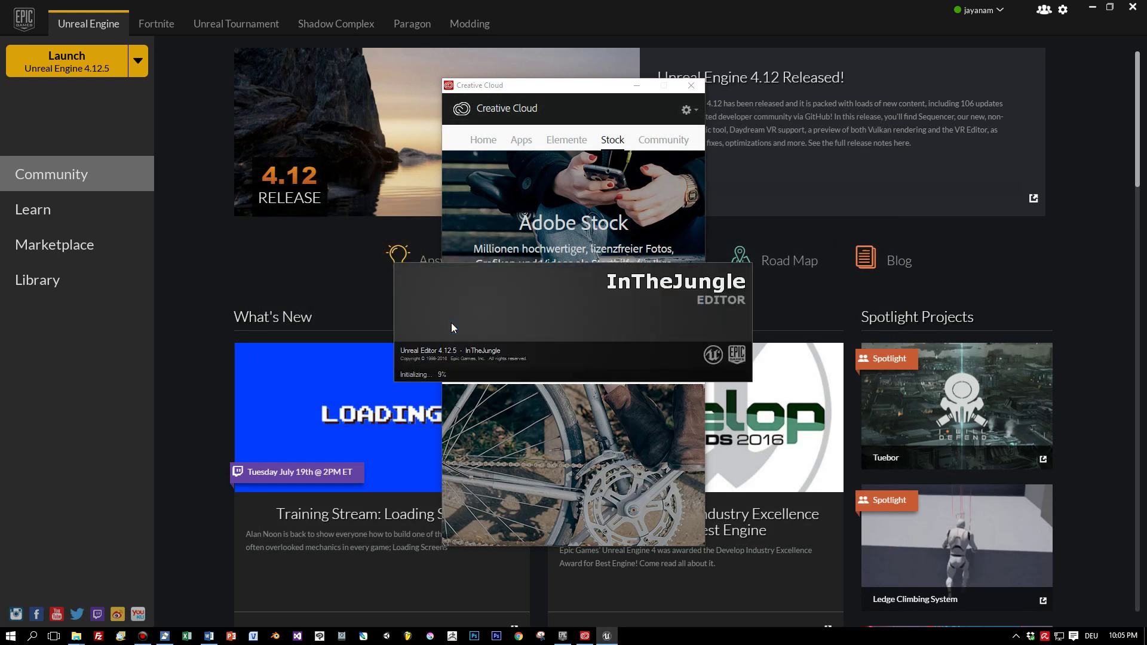
pyautogui.click(690, 86)
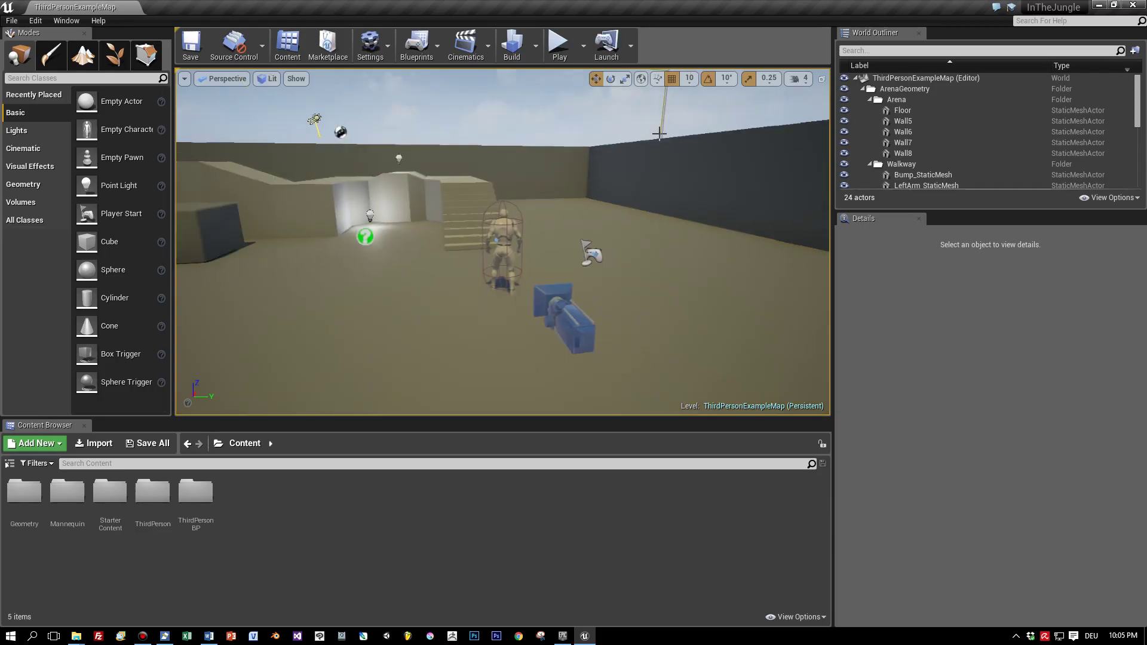
# Play-test the third-person level by running the character up the stairs and along the walkway, and stop the session.
pyautogui.scroll(3, 659, 133)
pyautogui.click(563, 46)
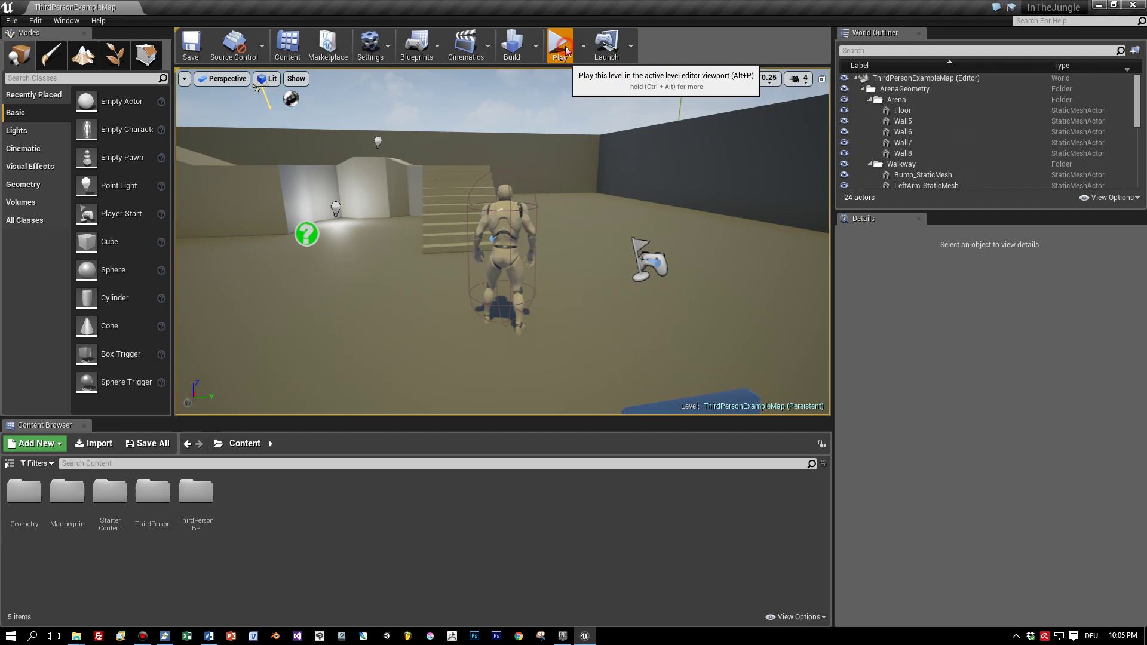
pyautogui.click(560, 48)
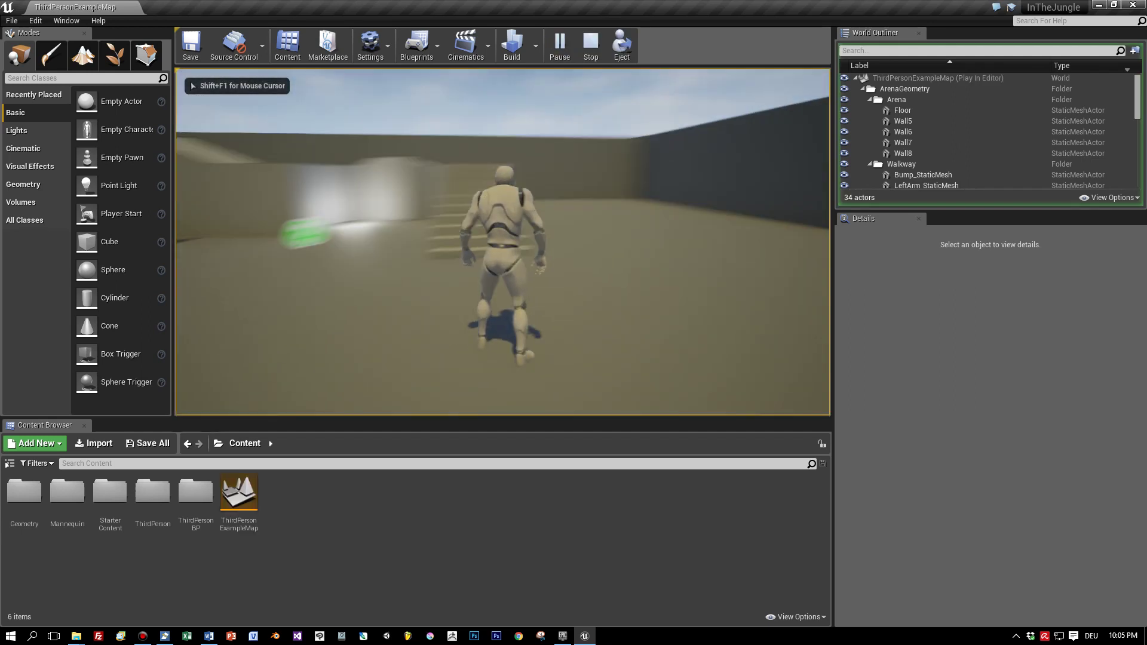
pyautogui.press('w')
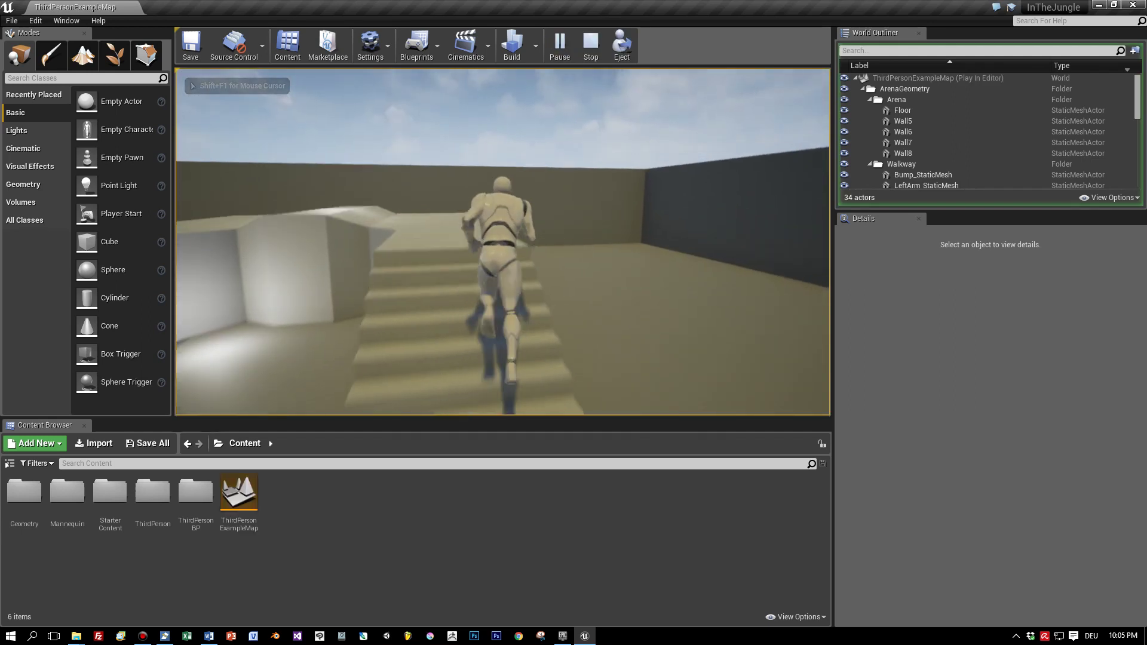
pyautogui.press('w')
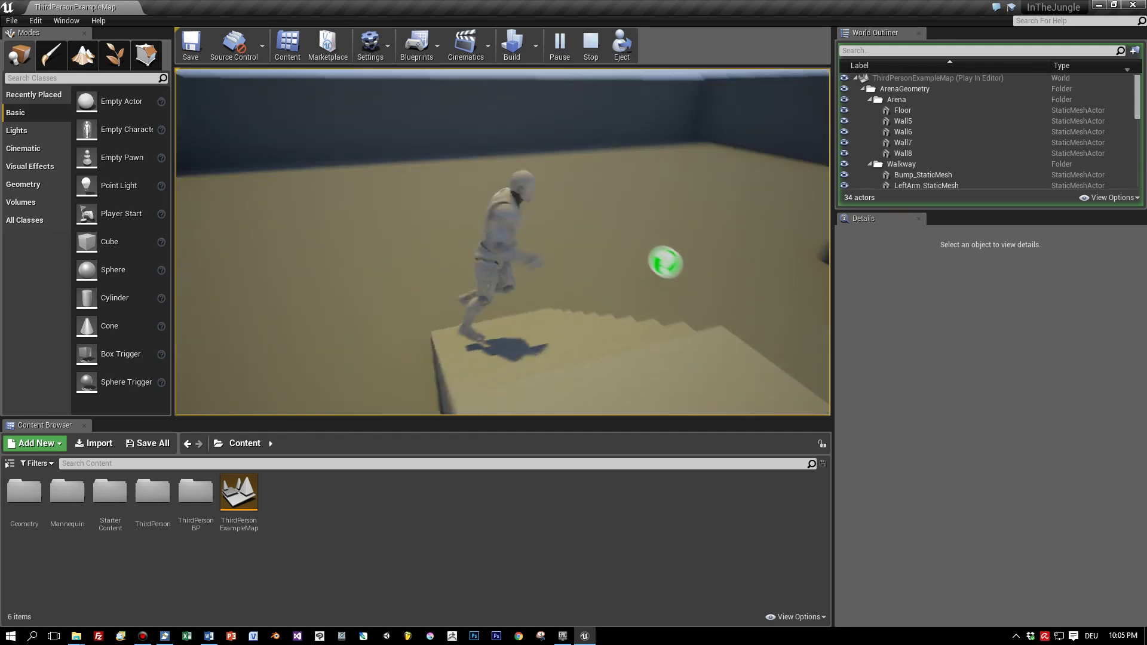
pyautogui.press('w')
pyautogui.press('Escape')
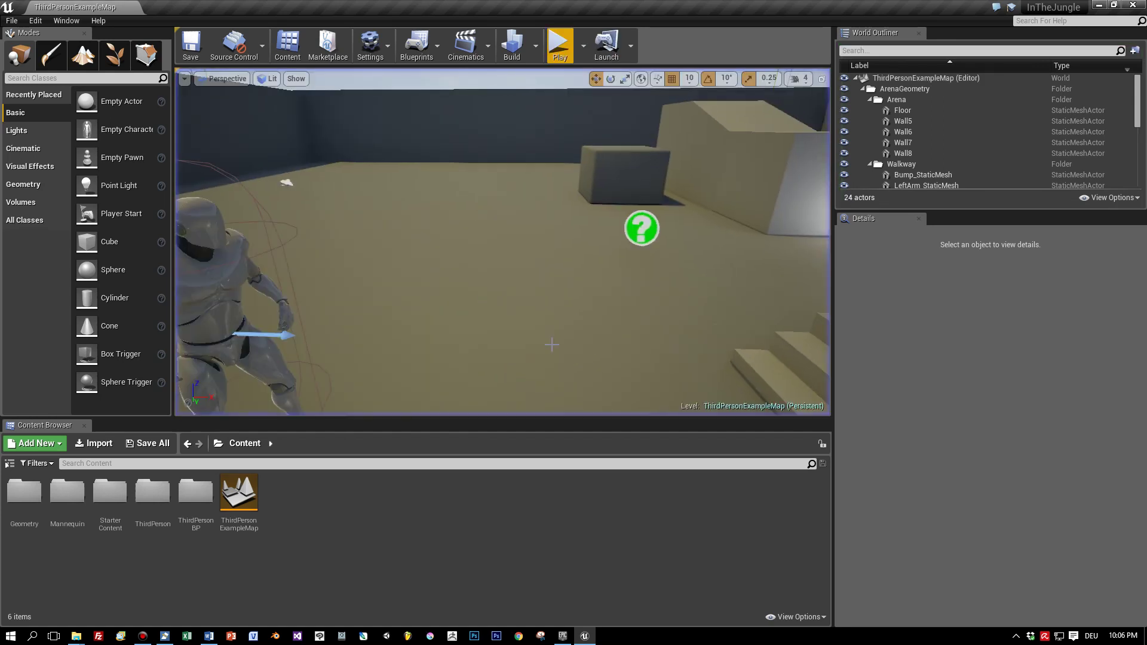
# Create a folder named Meshes in the project's Content folder.
pyautogui.scroll(-5, 505, 309)
pyautogui.moveTo(389, 274); pyautogui.dragTo(367, 288)
pyautogui.scroll(-8, 367, 289)
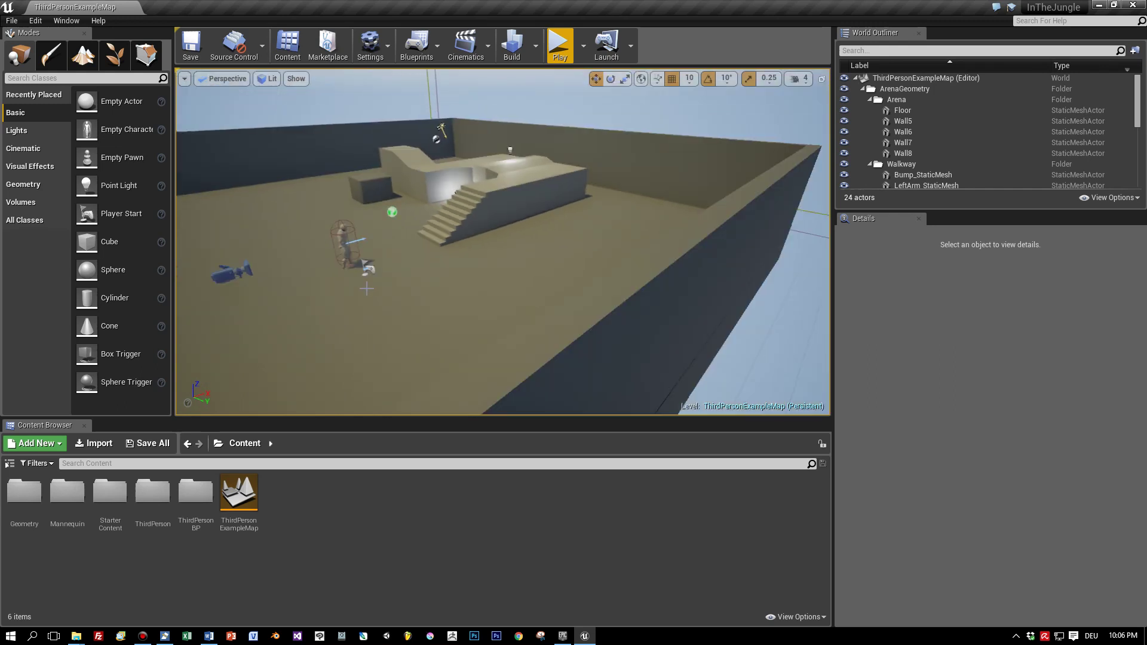
pyautogui.scroll(5, 343, 231)
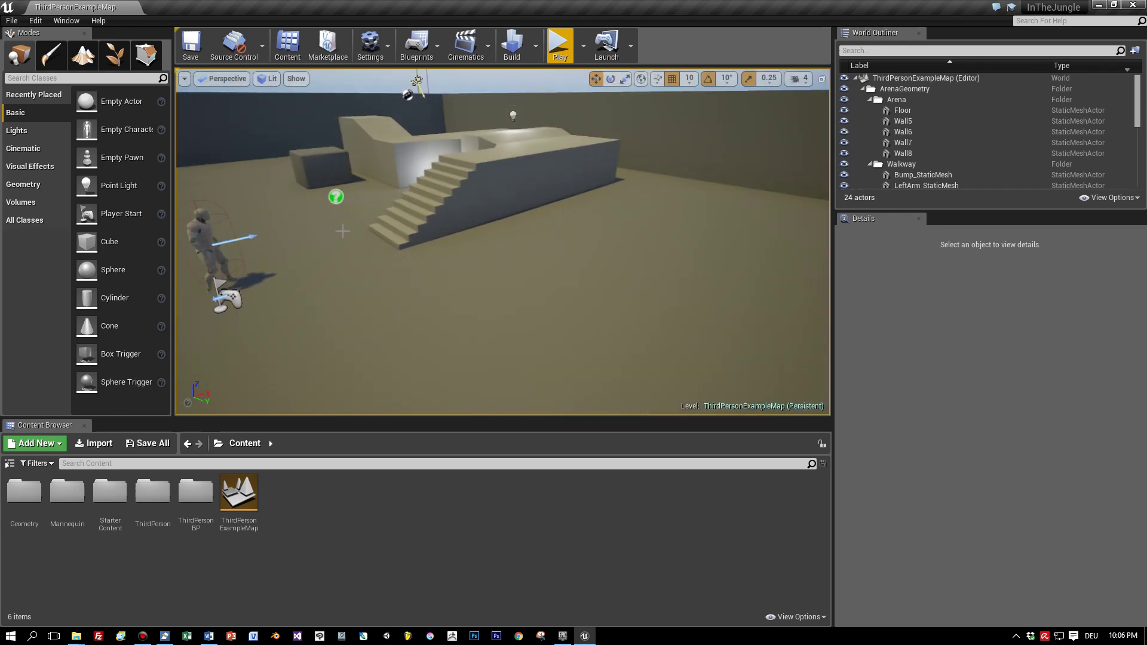
pyautogui.rightClick(296, 507)
pyautogui.click(348, 212)
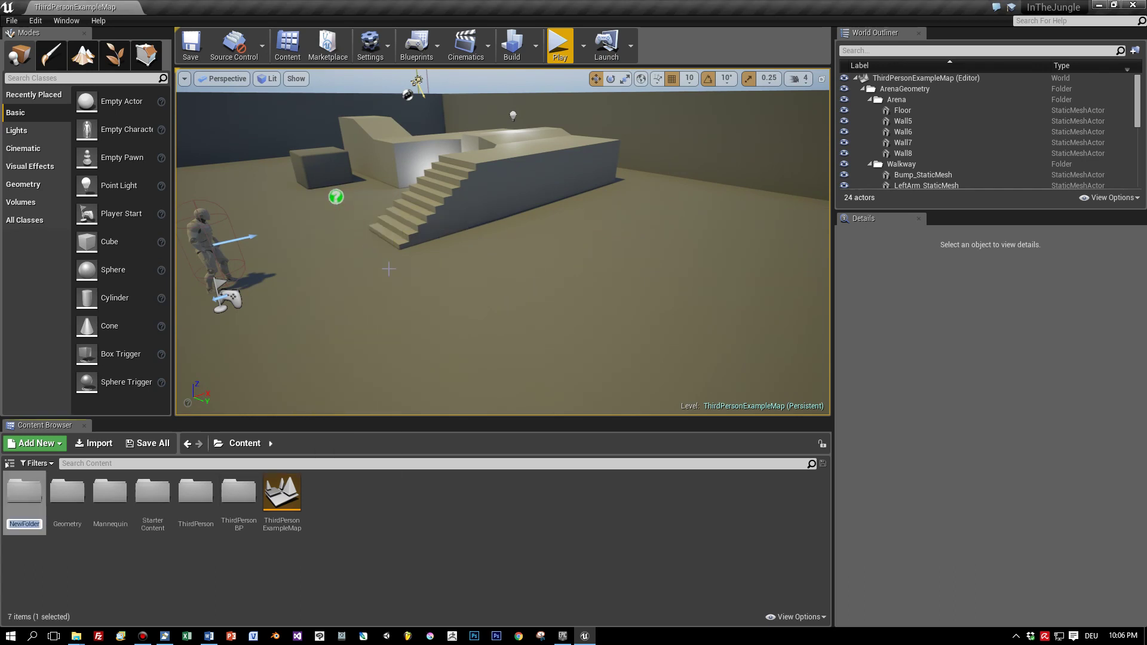
pyautogui.write('Meshes')
pyautogui.press('Return')
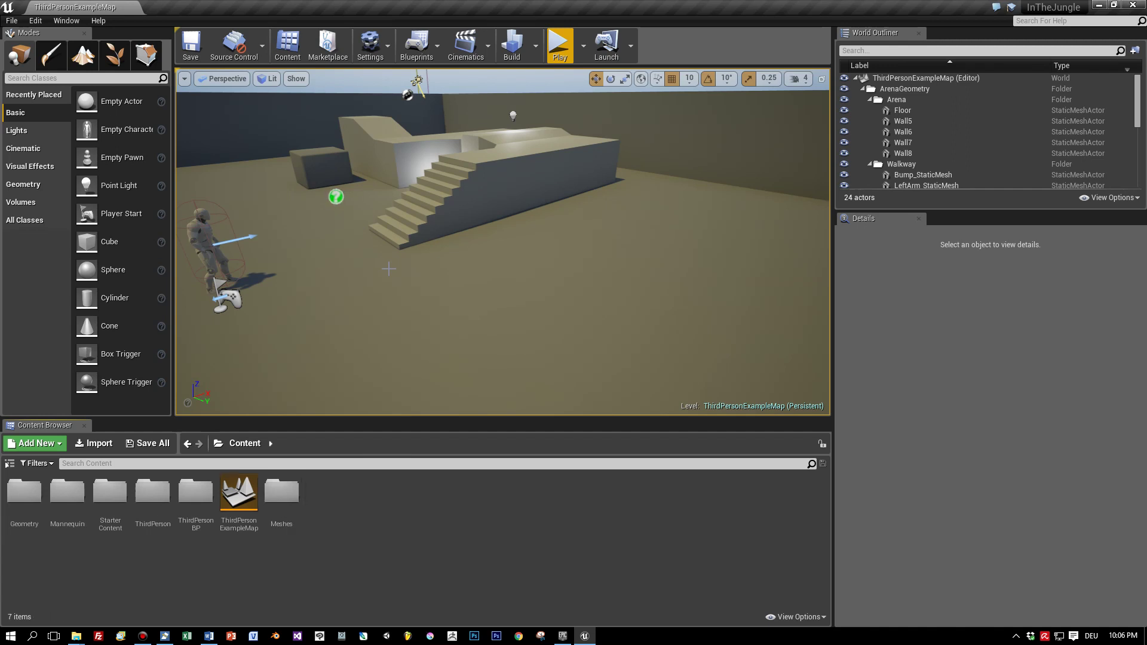
# Open the Meshes folder and bring monster.fbx into it from the Models folder in File Explorer.
pyautogui.click(276, 489)
pyautogui.doubleClick(275, 489)
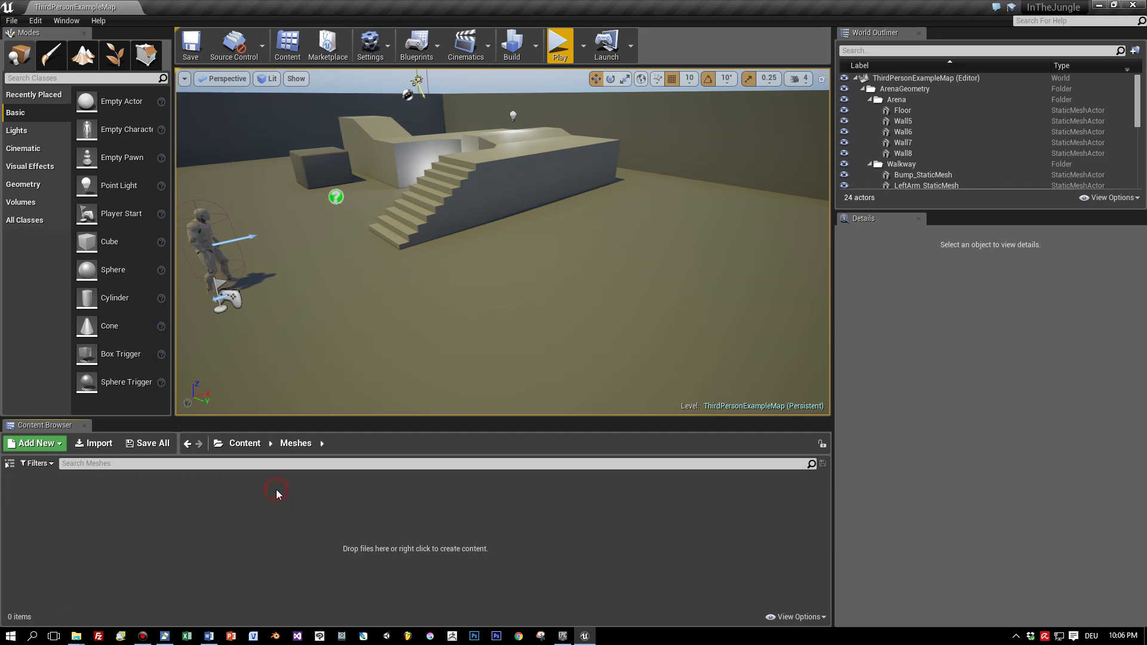
pyautogui.moveTo(80, 637)
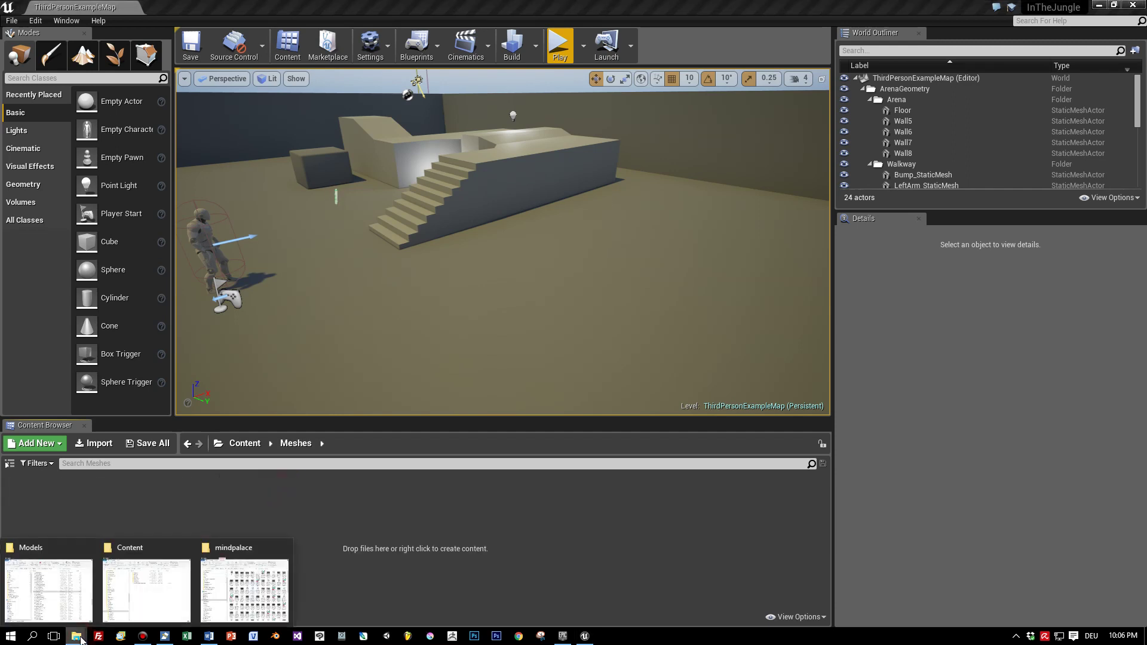
pyautogui.click(48, 591)
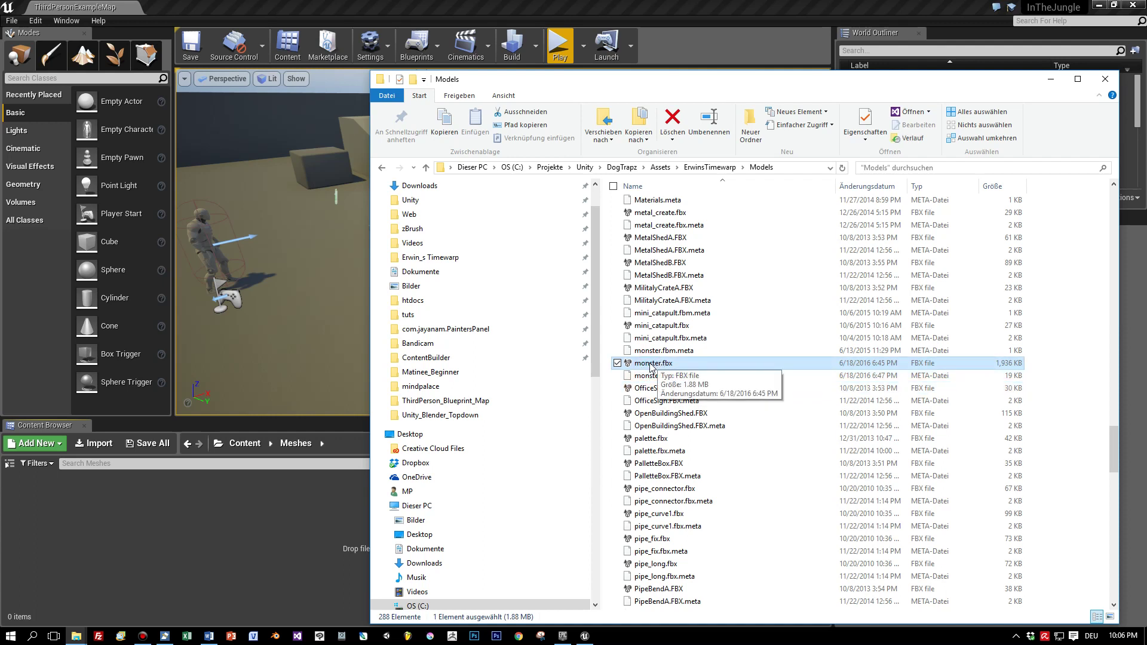
pyautogui.moveTo(644, 365); pyautogui.dragTo(225, 516)
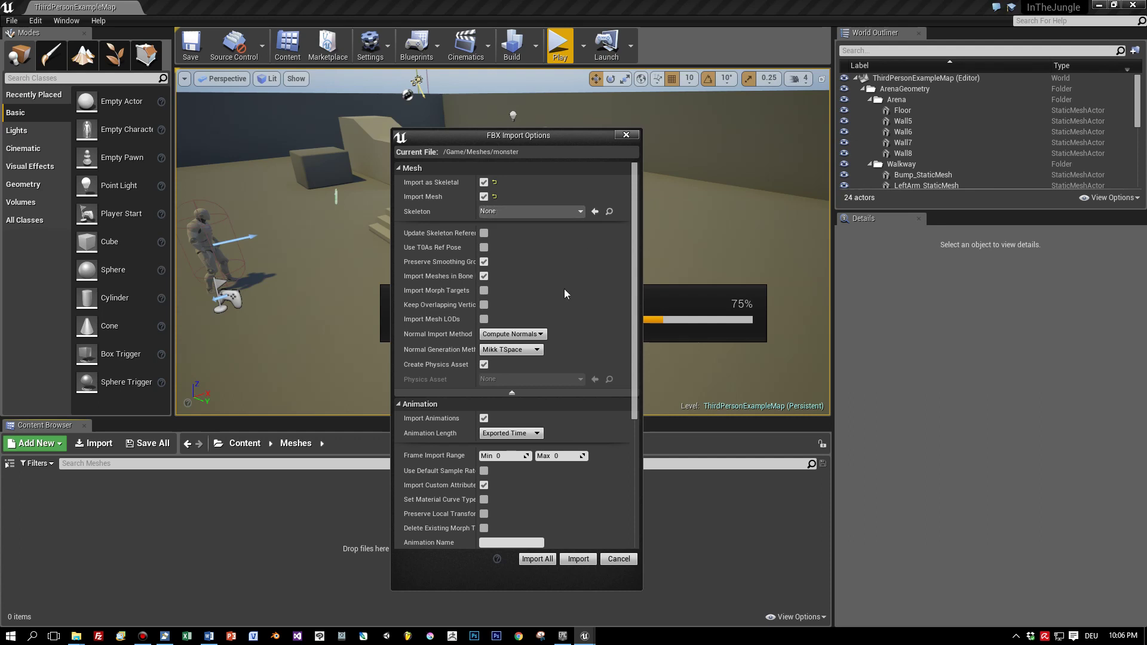
# Import the monster as a skeletal mesh with Skeleton set to None and animations included, and close the message log.
pyautogui.click(518, 212)
pyautogui.click(517, 210)
pyautogui.moveTo(476, 254); pyautogui.dragTo(524, 257)
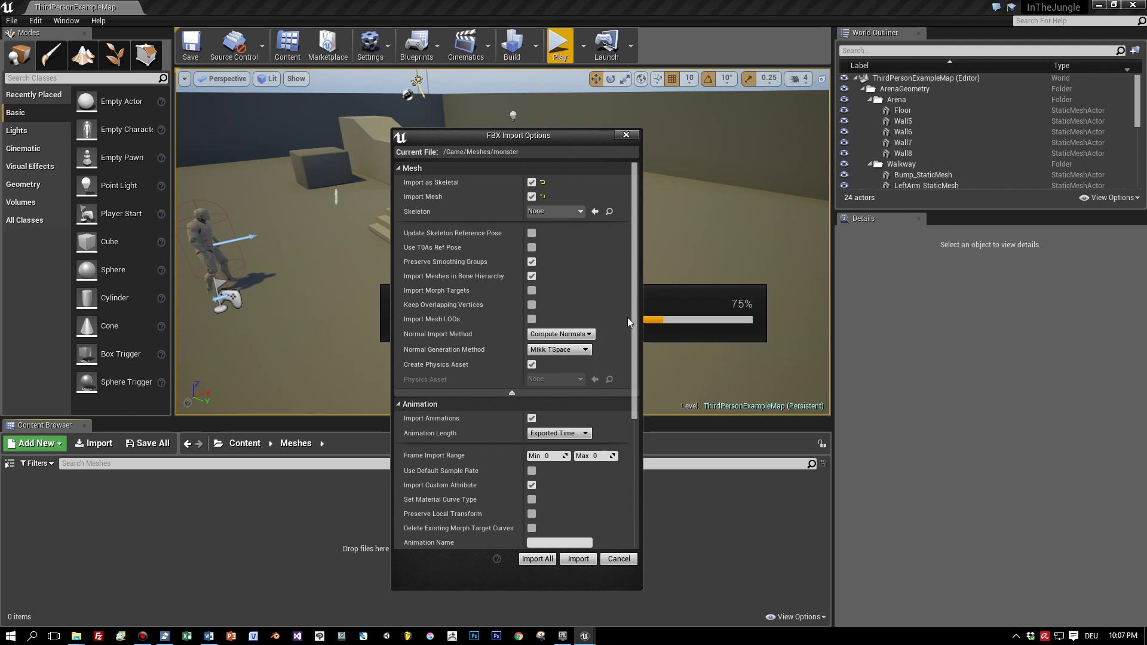
pyautogui.scroll(-2, 637, 350)
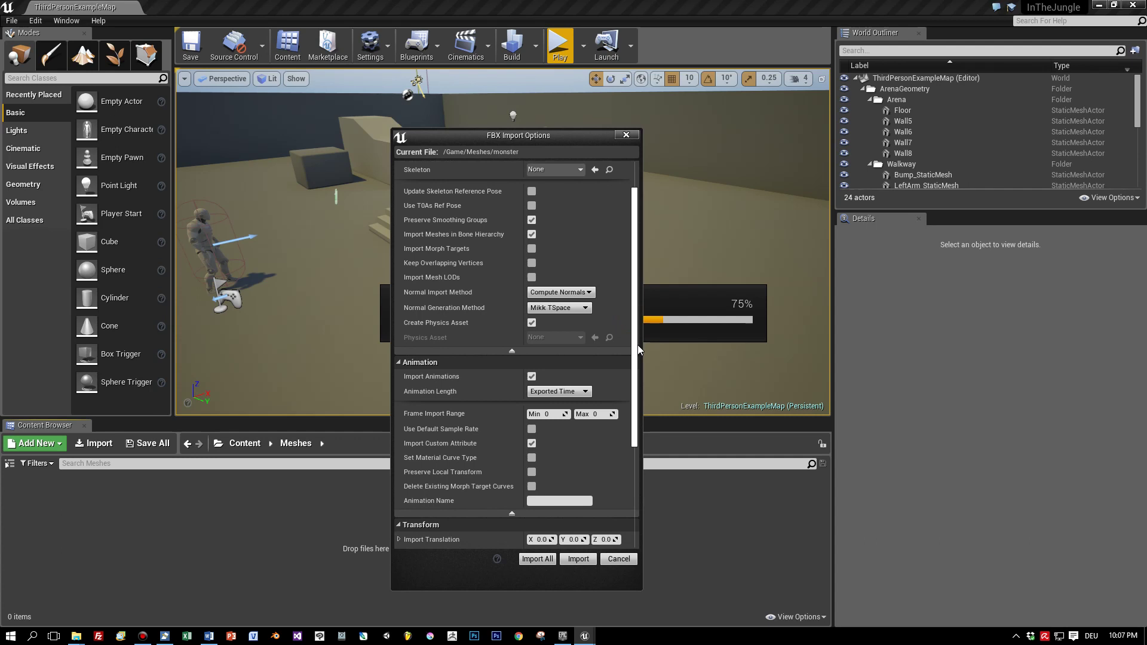
pyautogui.moveTo(638, 350); pyautogui.dragTo(628, 471)
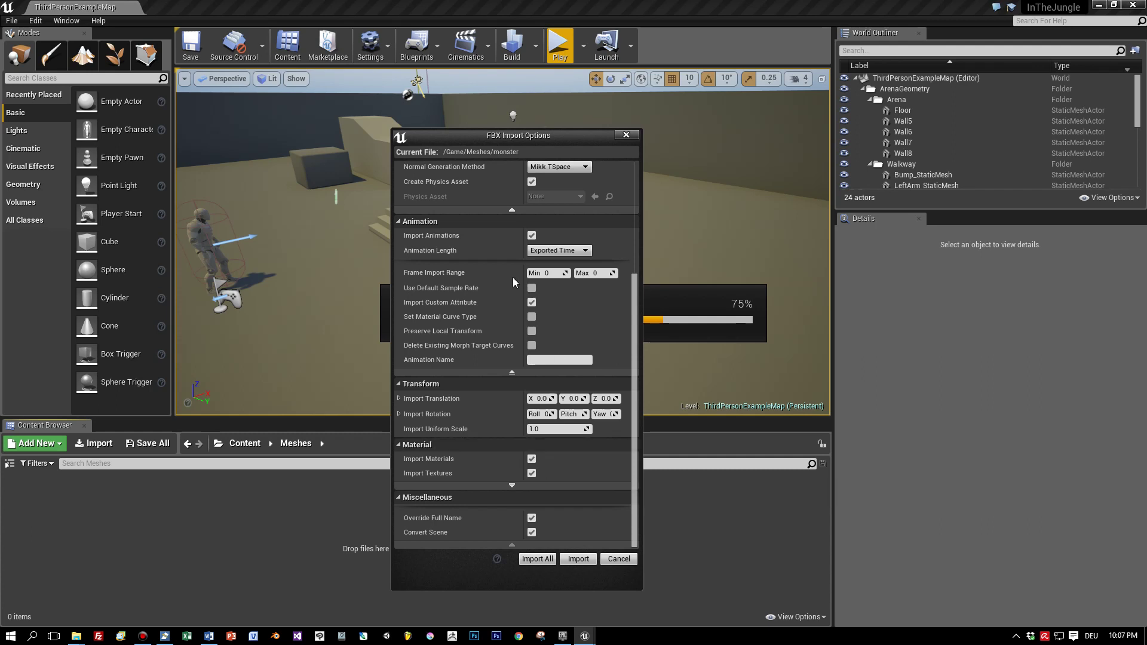
pyautogui.click(532, 236)
pyautogui.click(584, 563)
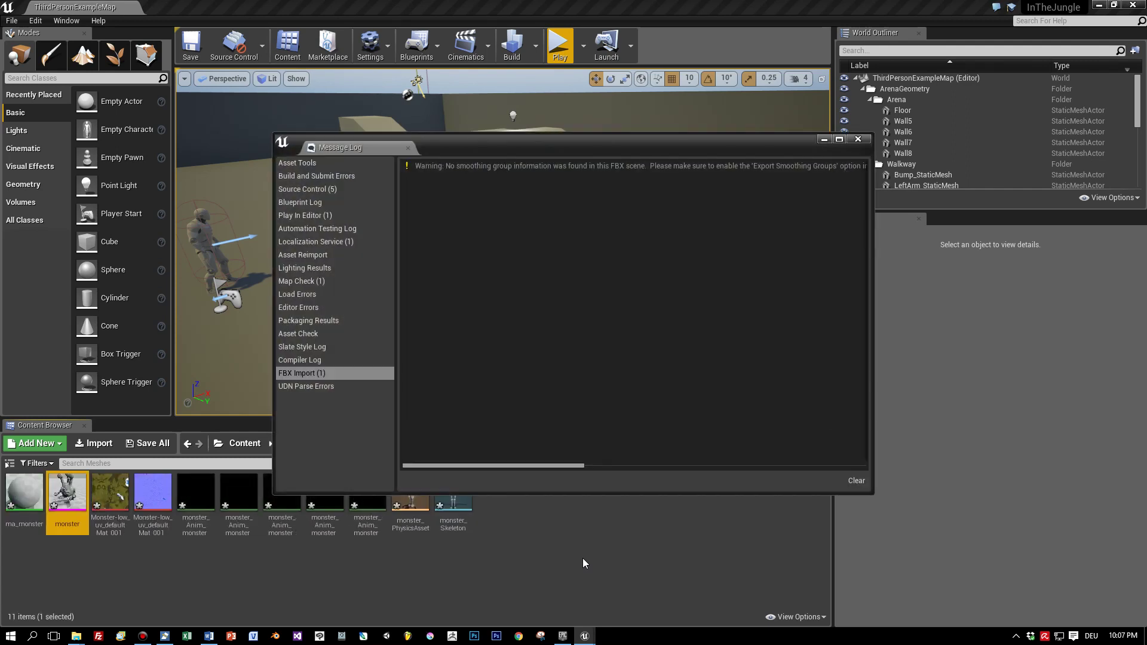
pyautogui.click(860, 140)
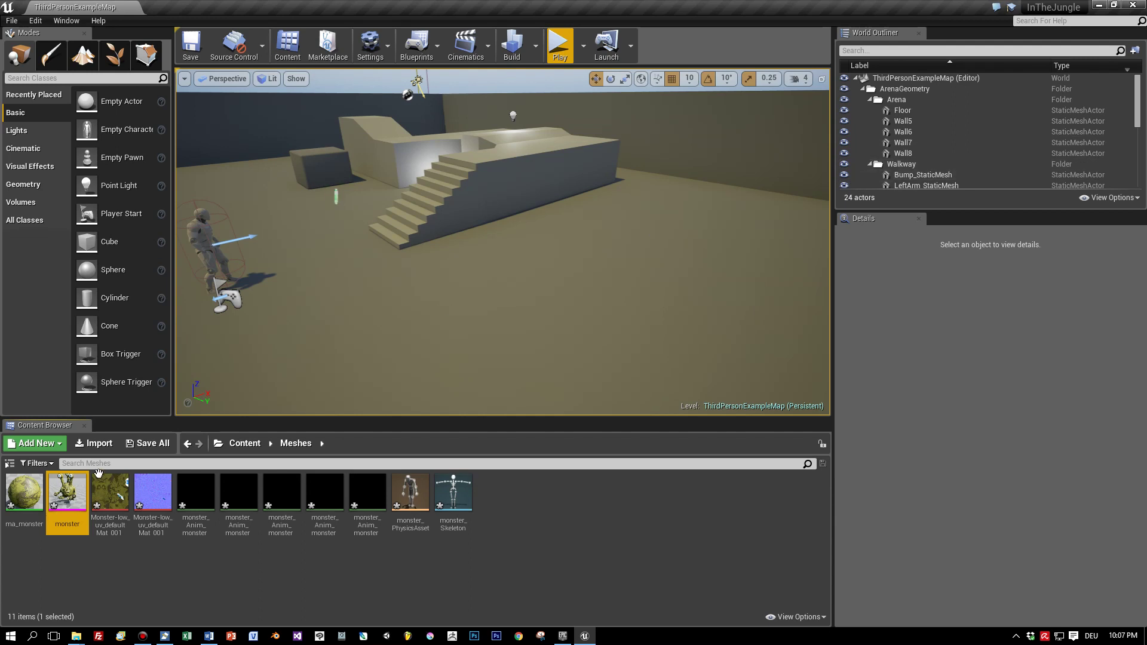
# Examine the details of the imported monster skeletal mesh, its material, textures and animation sequences in the Meshes folder.
pyautogui.moveTo(129, 492)
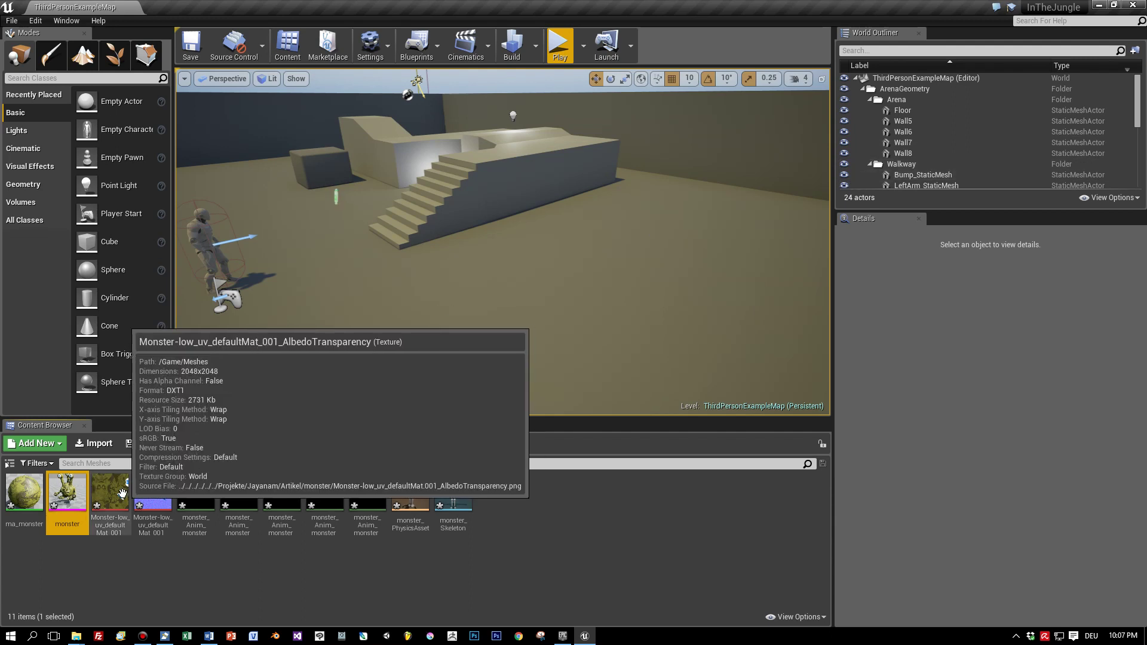
pyautogui.moveTo(72, 494)
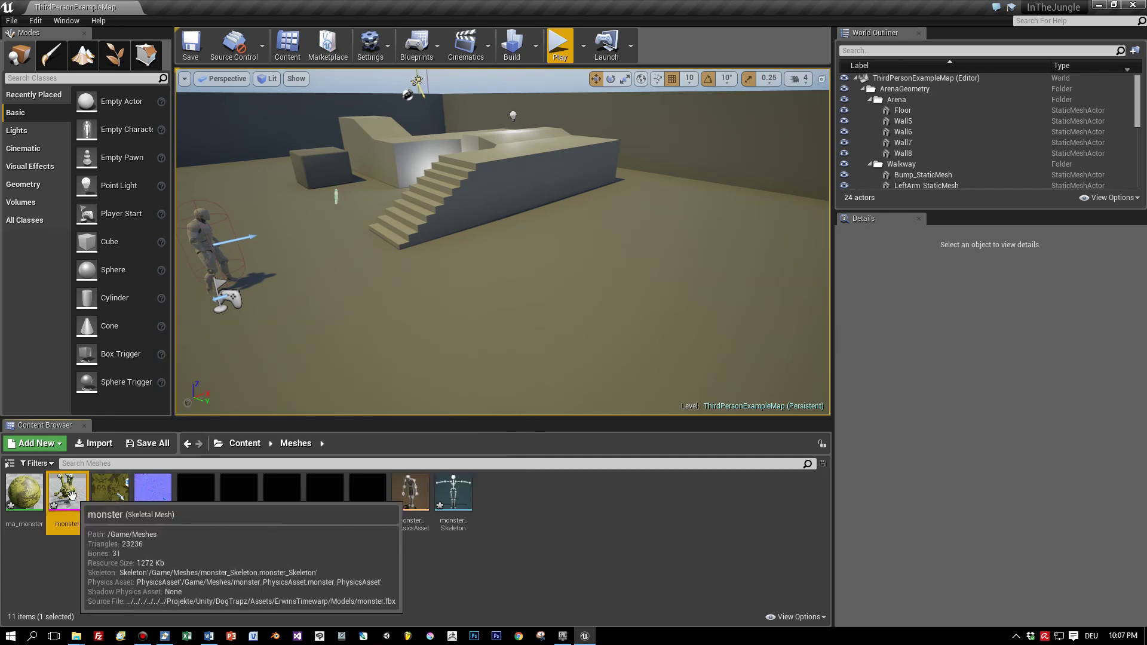
pyautogui.click(24, 492)
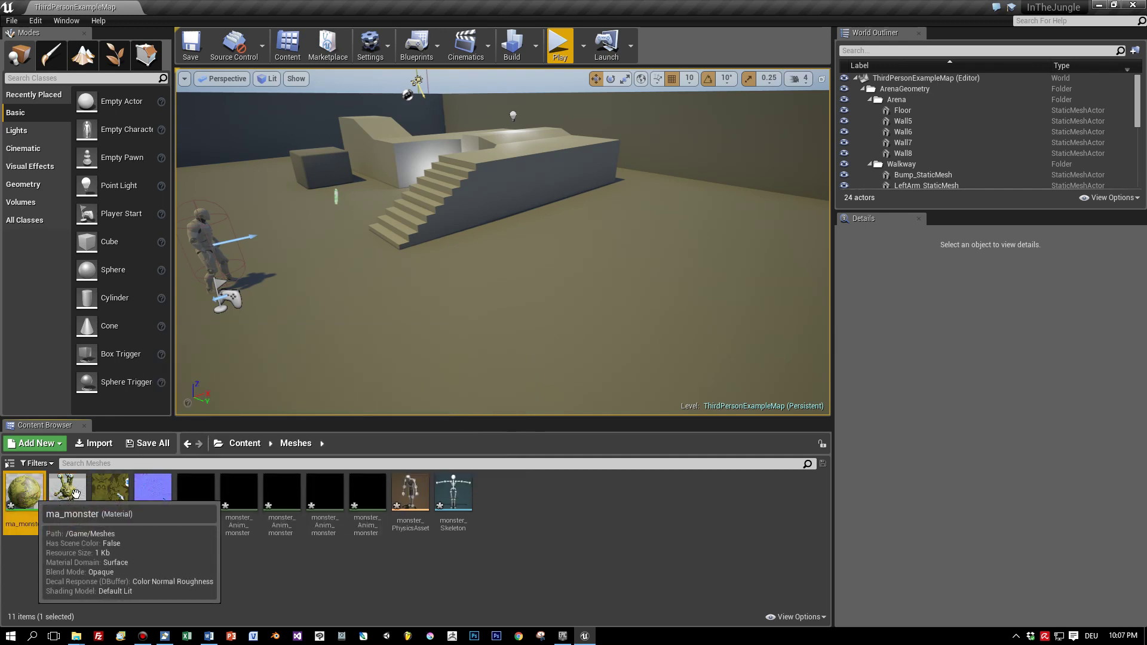
pyautogui.click(118, 491)
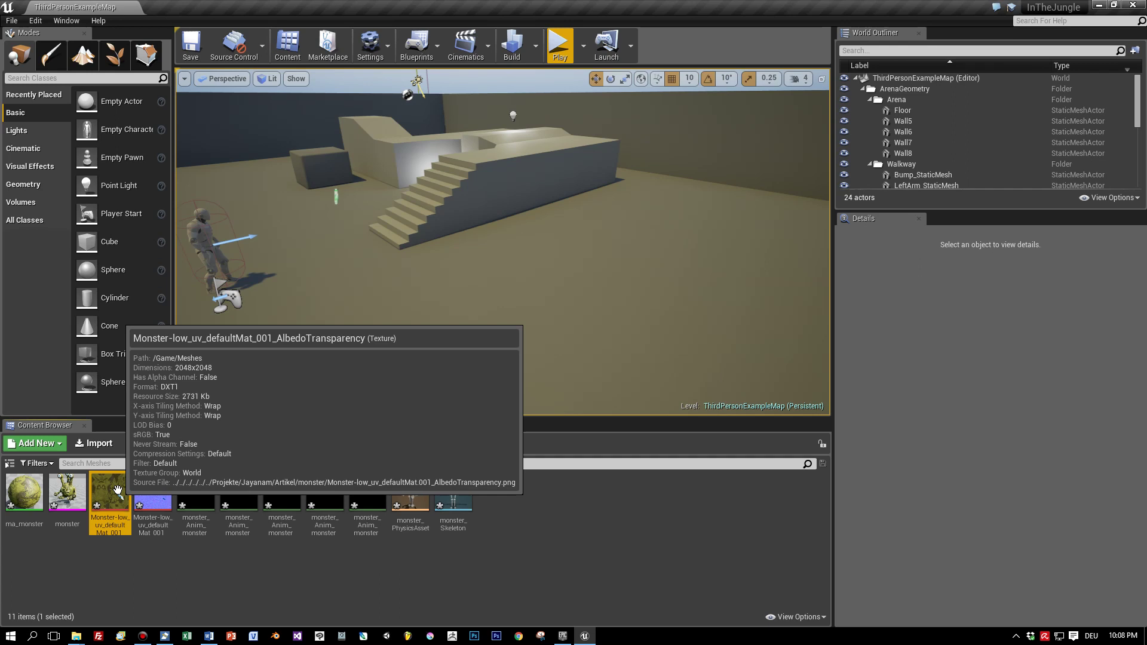
pyautogui.moveTo(143, 502)
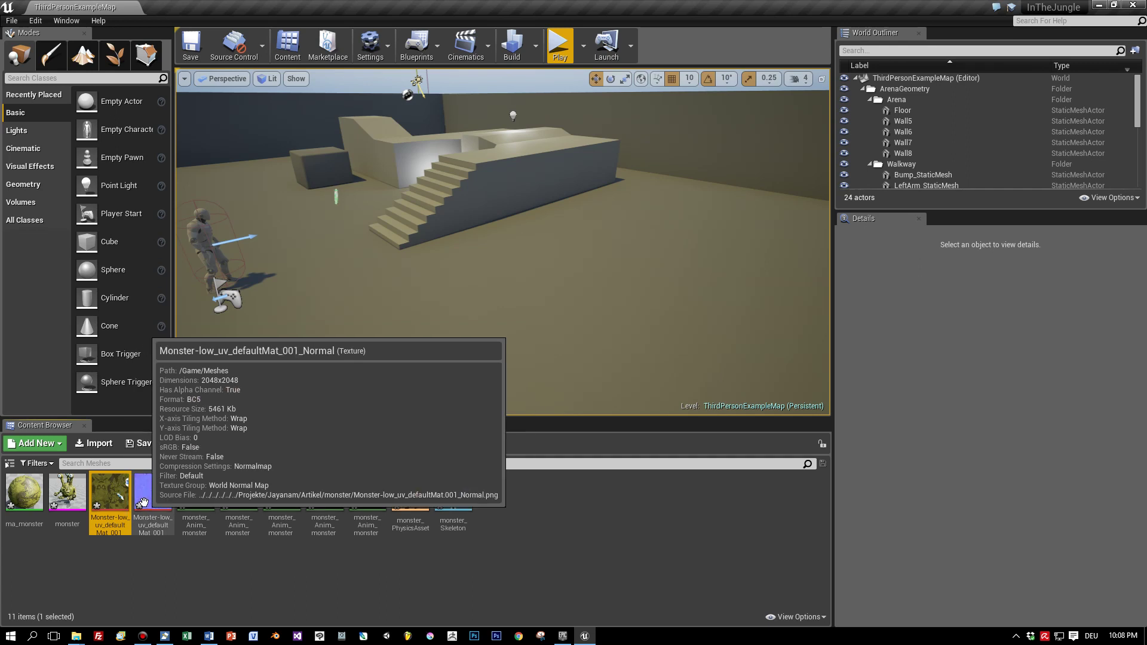
pyautogui.click(204, 507)
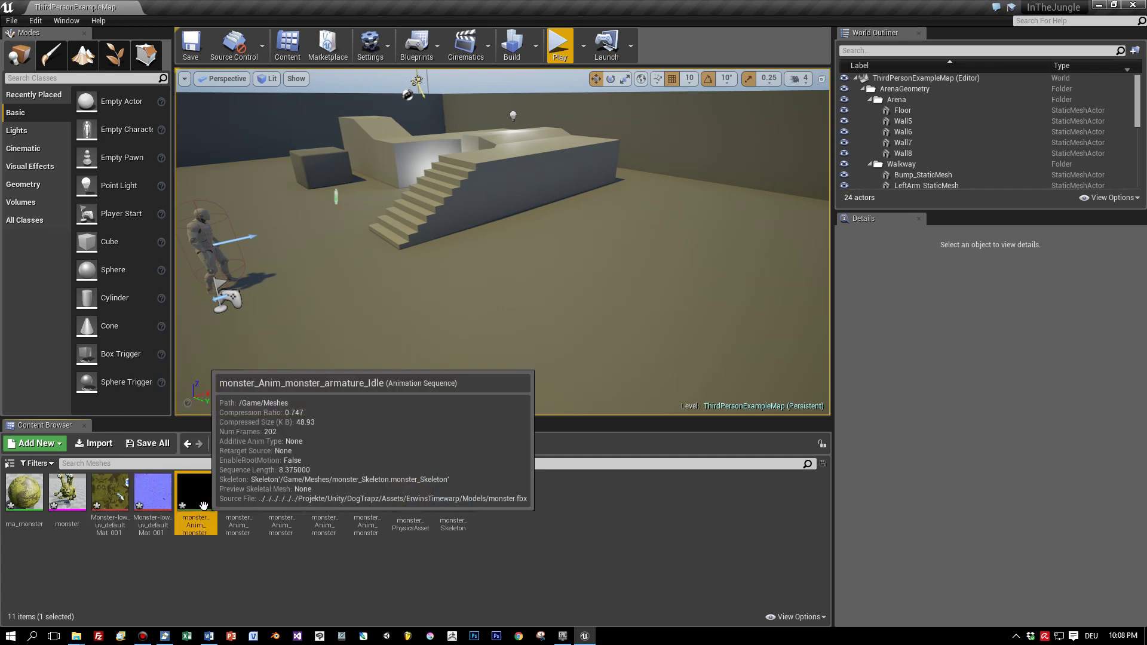
pyautogui.moveTo(226, 502)
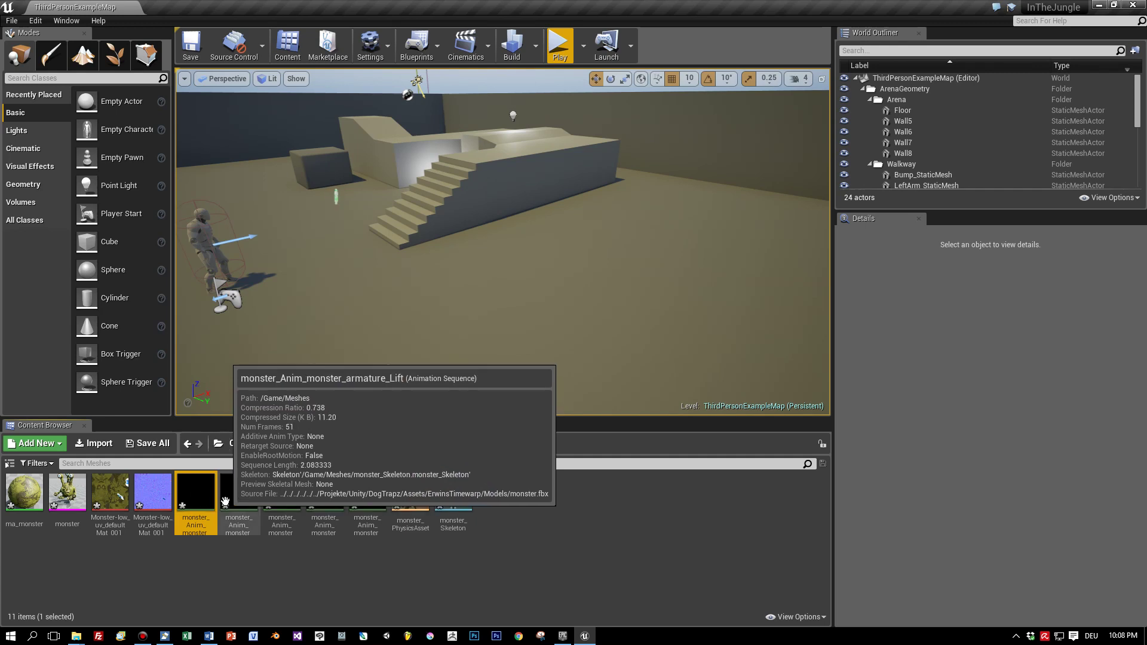
pyautogui.moveTo(263, 508)
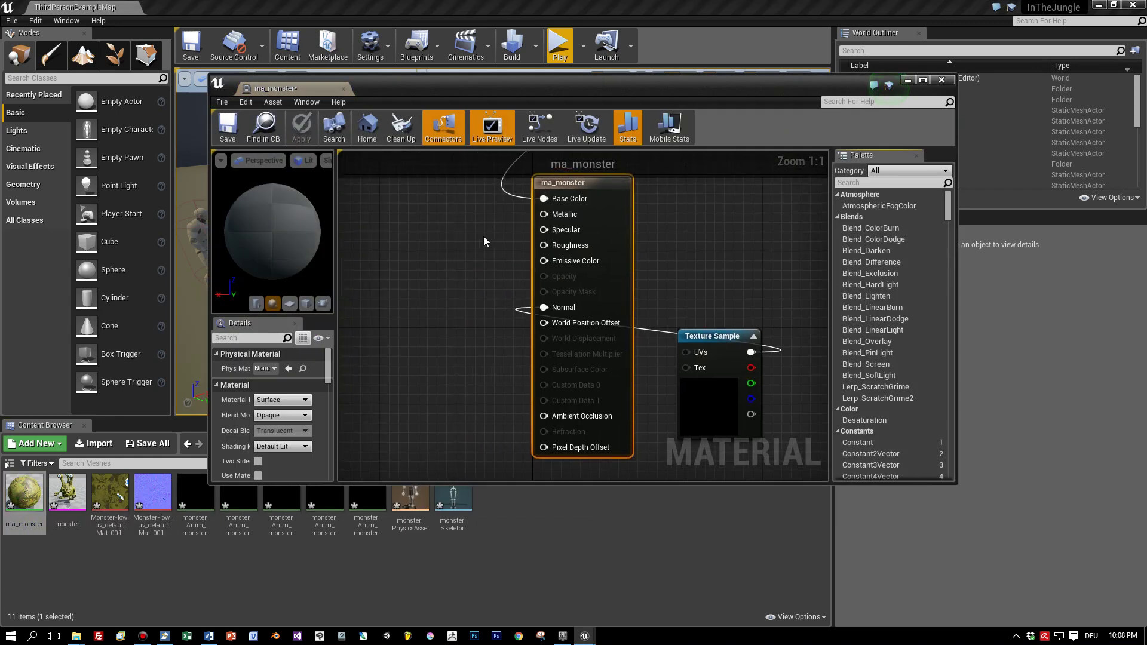
# Rearrange the ma_monster material graph with the two Texture Sample nodes stacked to the left of the main material node.
pyautogui.scroll(-6, 472, 250)
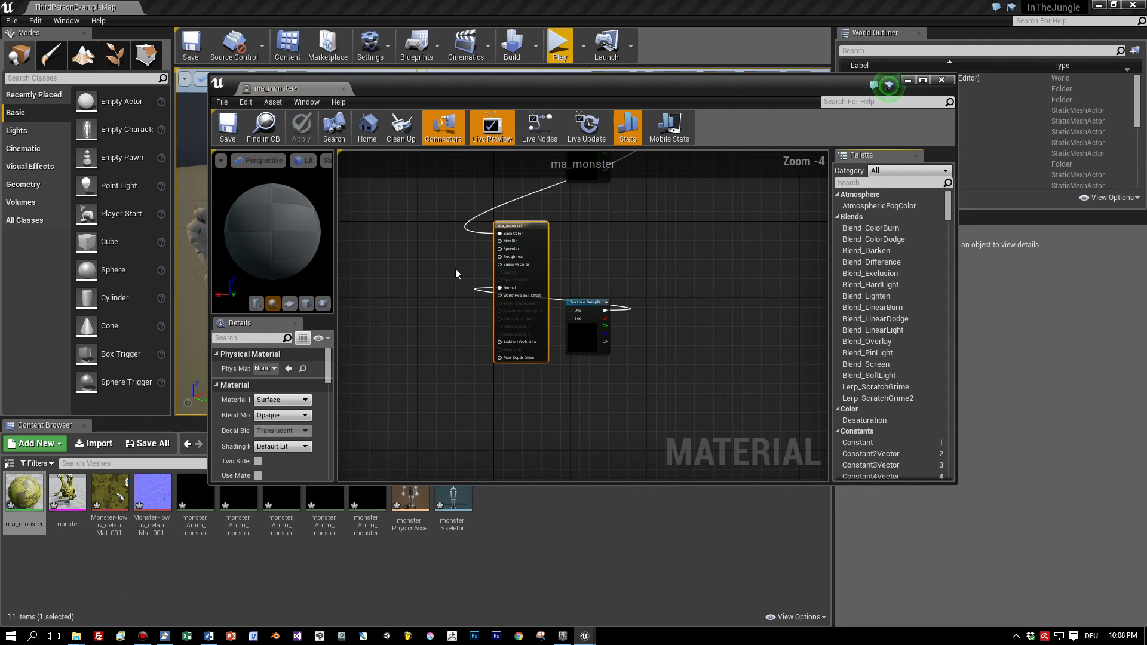
pyautogui.moveTo(489, 251); pyautogui.dragTo(598, 255)
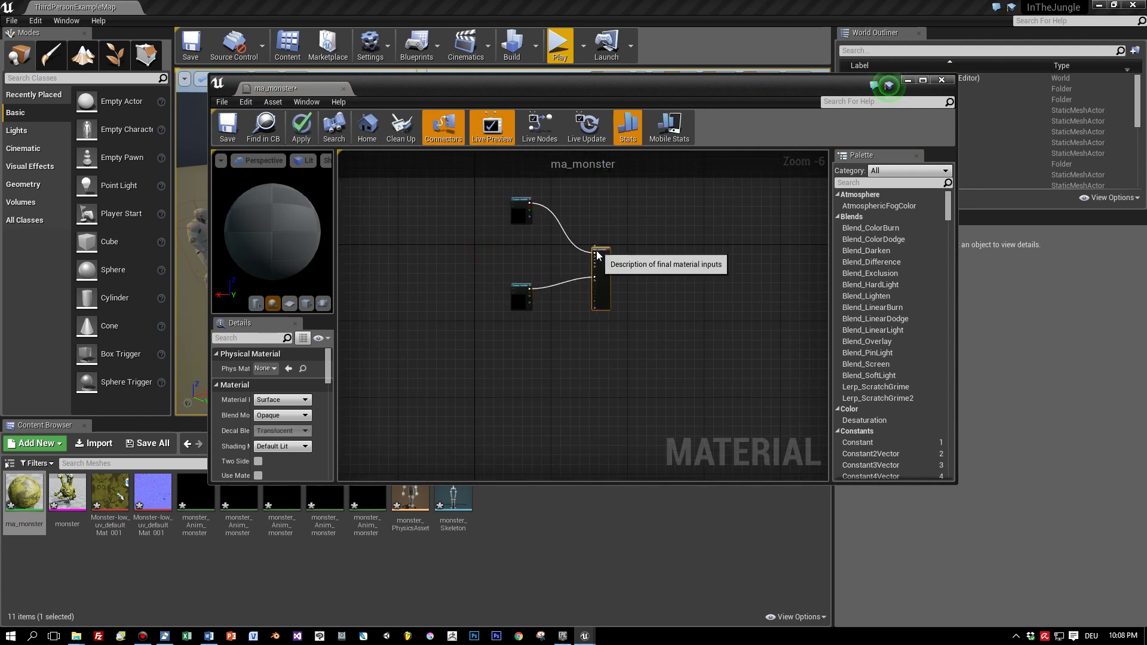
pyautogui.click(520, 201)
pyautogui.moveTo(520, 202); pyautogui.dragTo(519, 252)
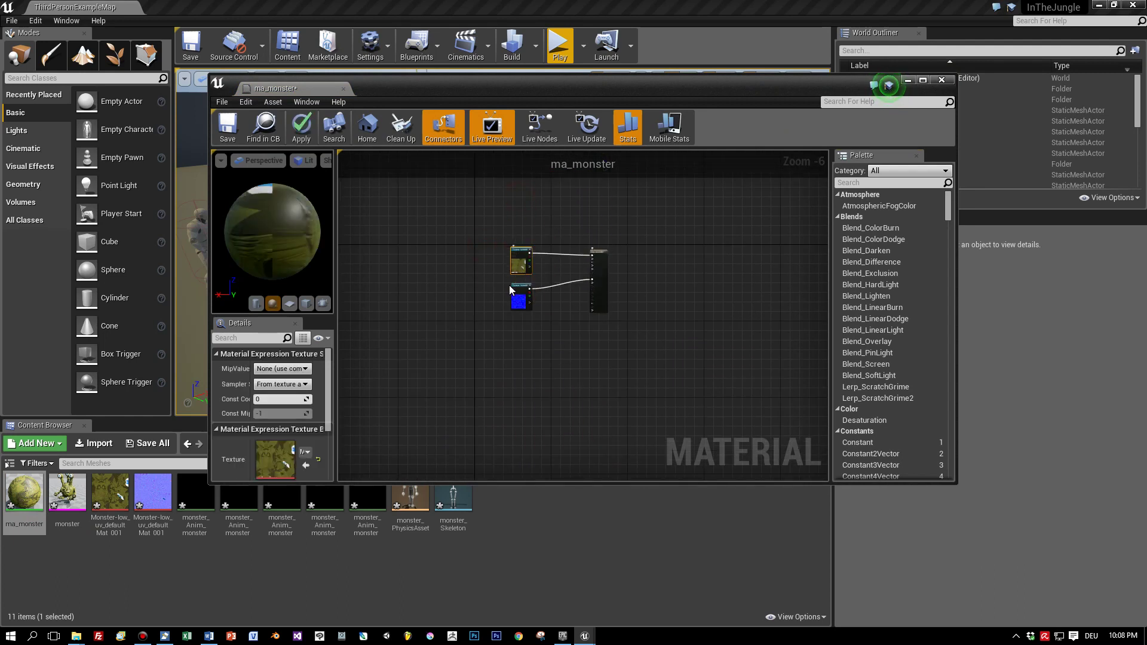
pyautogui.scroll(5, 515, 281)
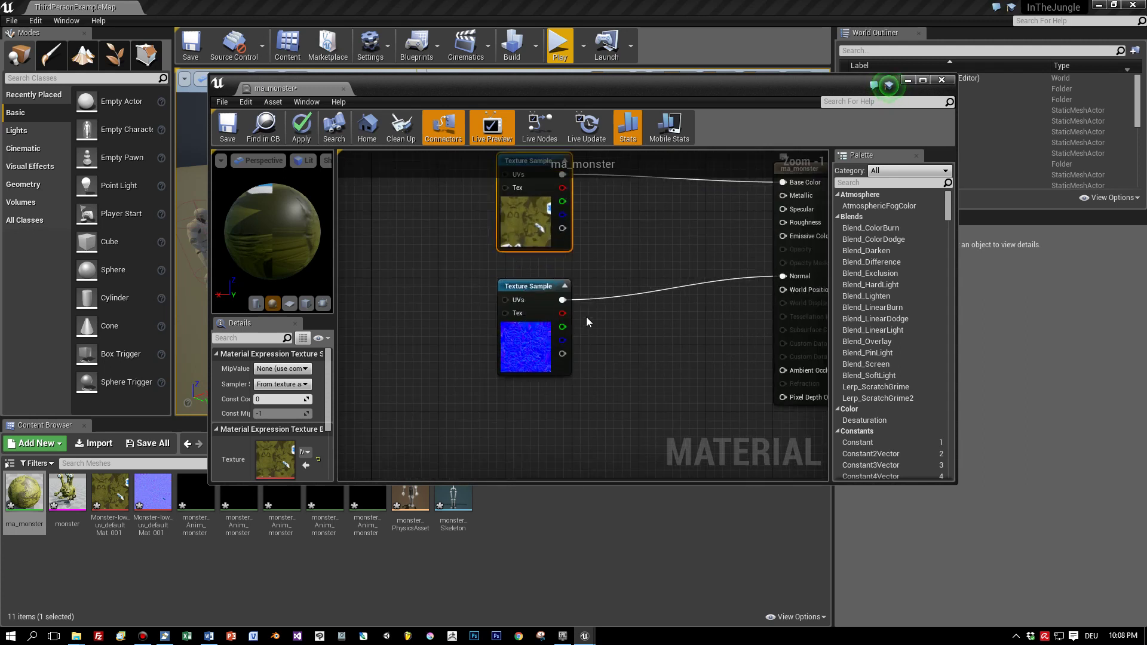
pyautogui.moveTo(601, 291); pyautogui.dragTo(511, 327, button='right')
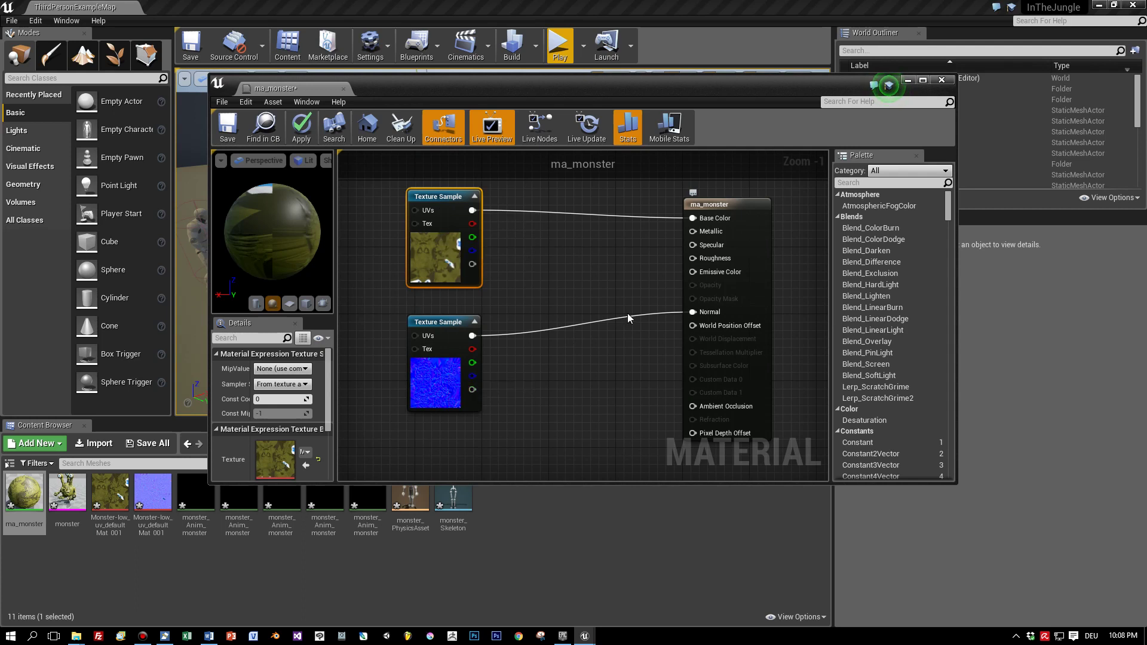
pyautogui.moveTo(711, 211); pyautogui.dragTo(620, 220)
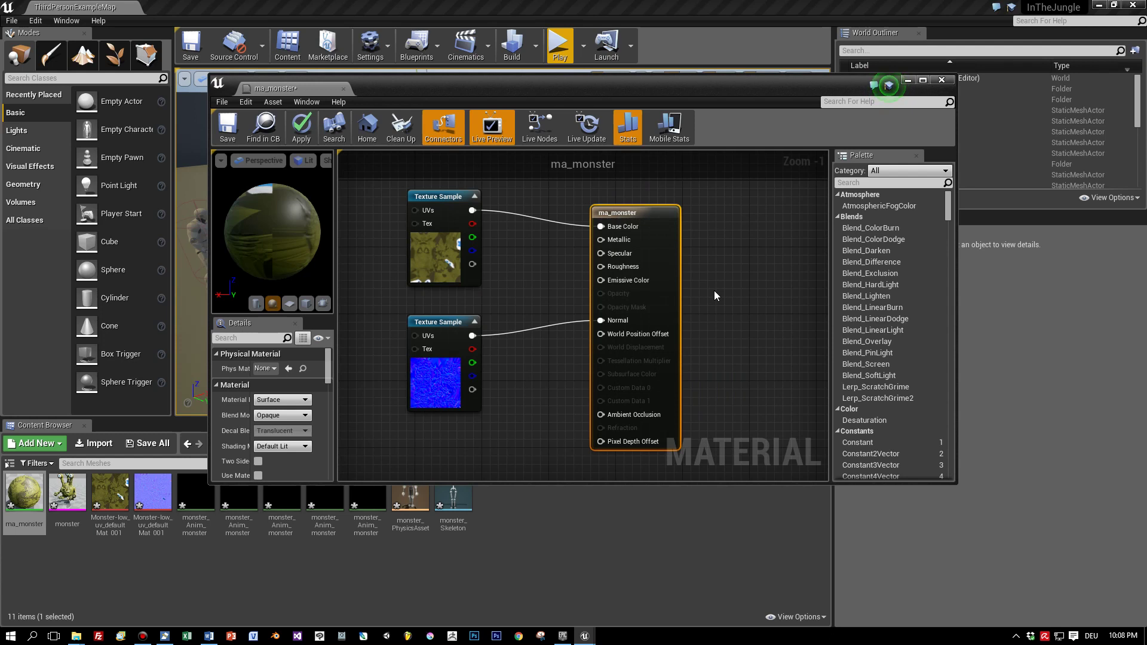
# Close the ma_monster material editor and apply the changes to the original material.
pyautogui.click(942, 80)
pyautogui.click(612, 357)
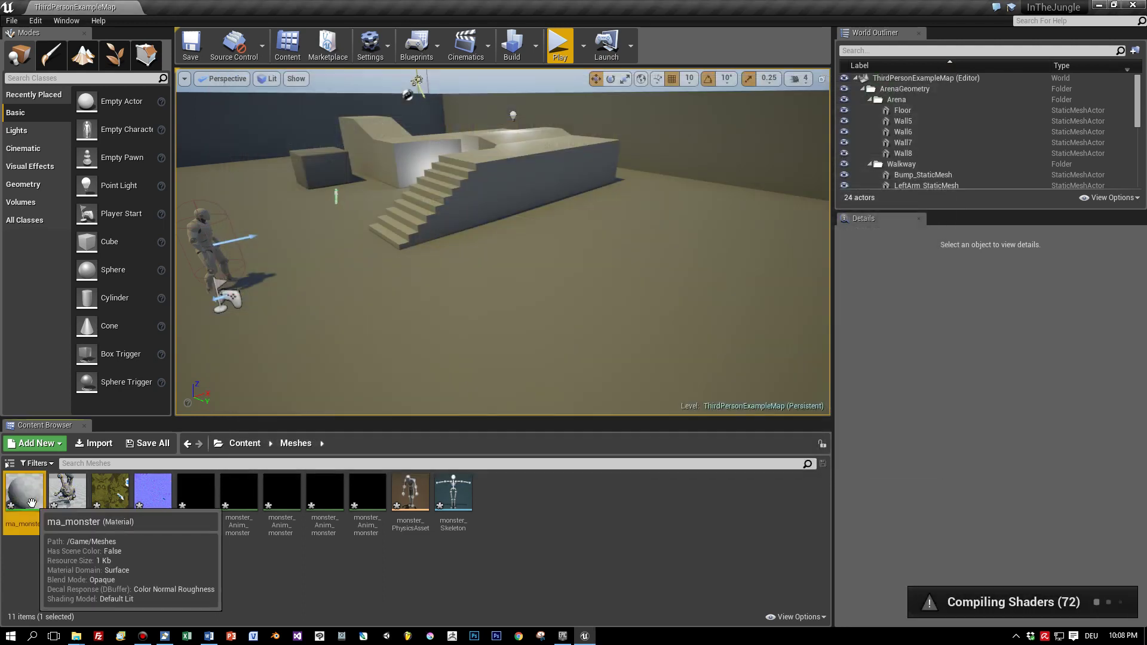
# Place the monster skeletal mesh in the level on the floor beside the third-person character.
pyautogui.moveTo(62, 482)
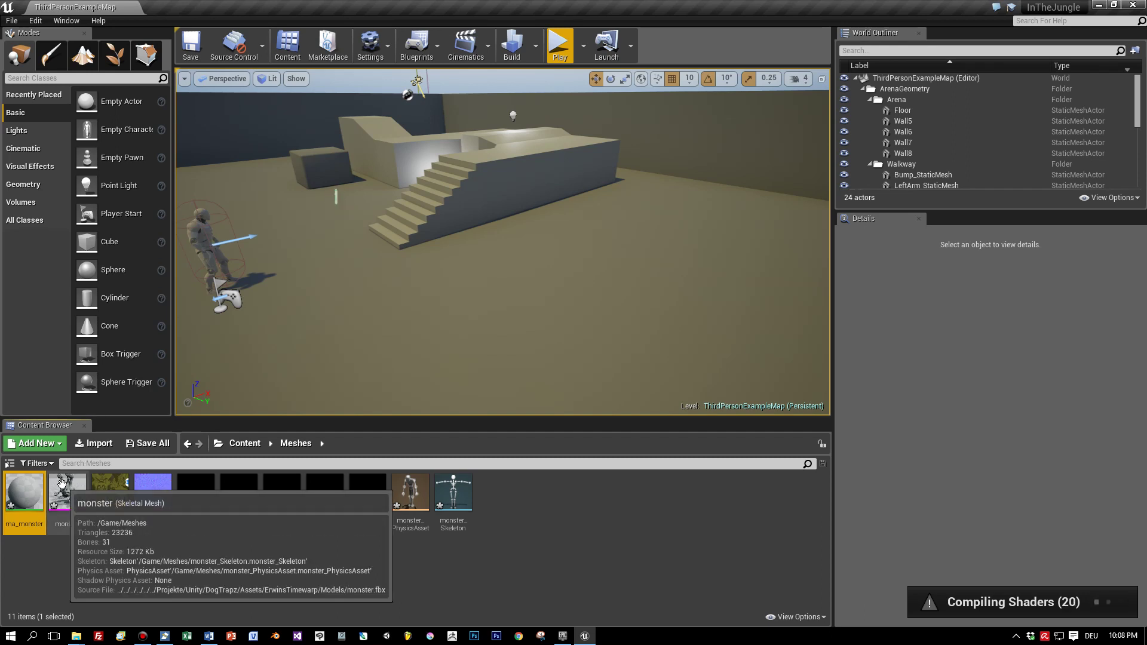
pyautogui.scroll(-3, 266, 307)
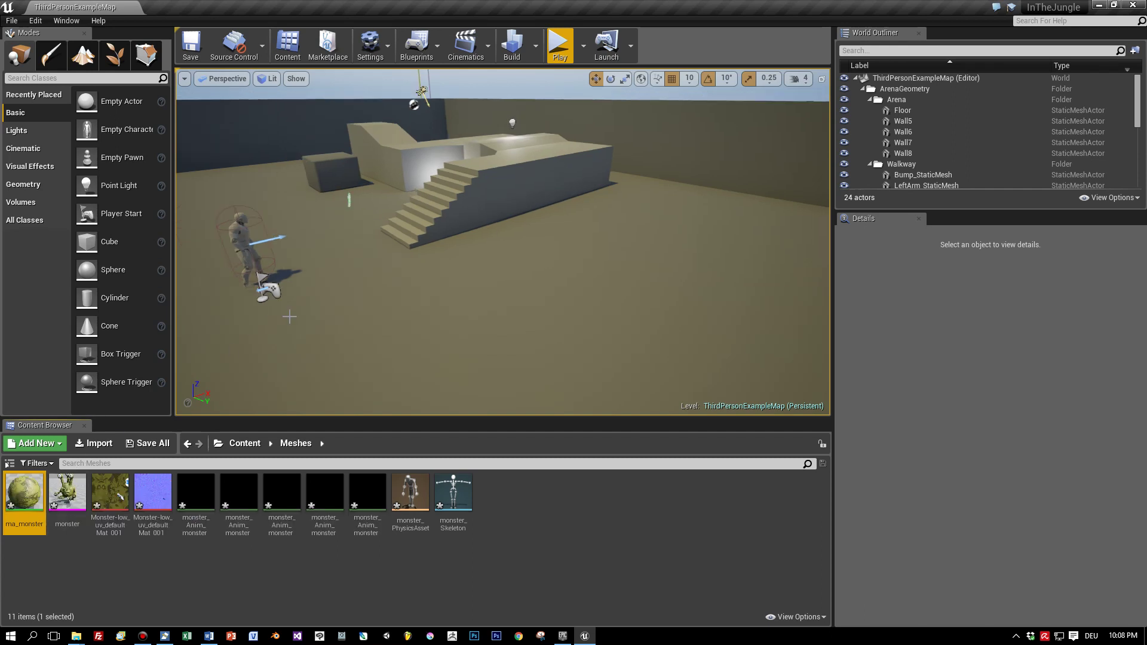
pyautogui.moveTo(66, 488); pyautogui.dragTo(263, 229)
pyautogui.scroll(2, 273, 263)
pyautogui.scroll(-2, 273, 263)
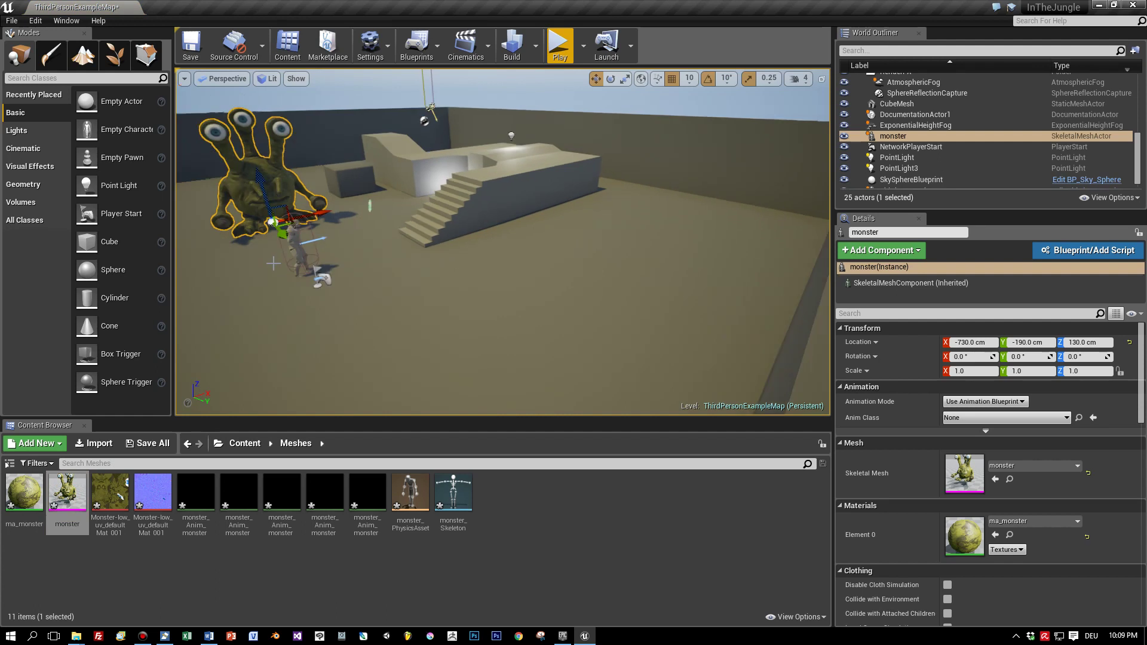
# Focus on the placed monster and scale it uniformly to 0.5 on X, Y and Z.
pyautogui.moveTo(254, 322); pyautogui.dragTo(272, 323, button='right')
pyautogui.scroll(1, 256, 323)
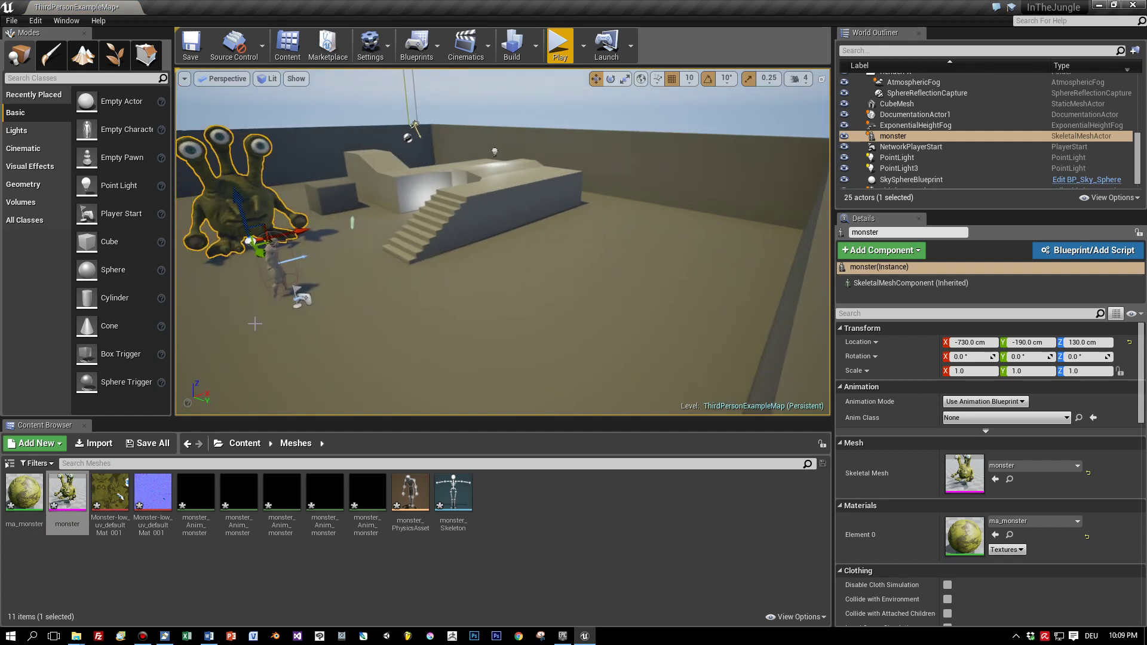
pyautogui.press('f')
pyautogui.scroll(-3, 529, 371)
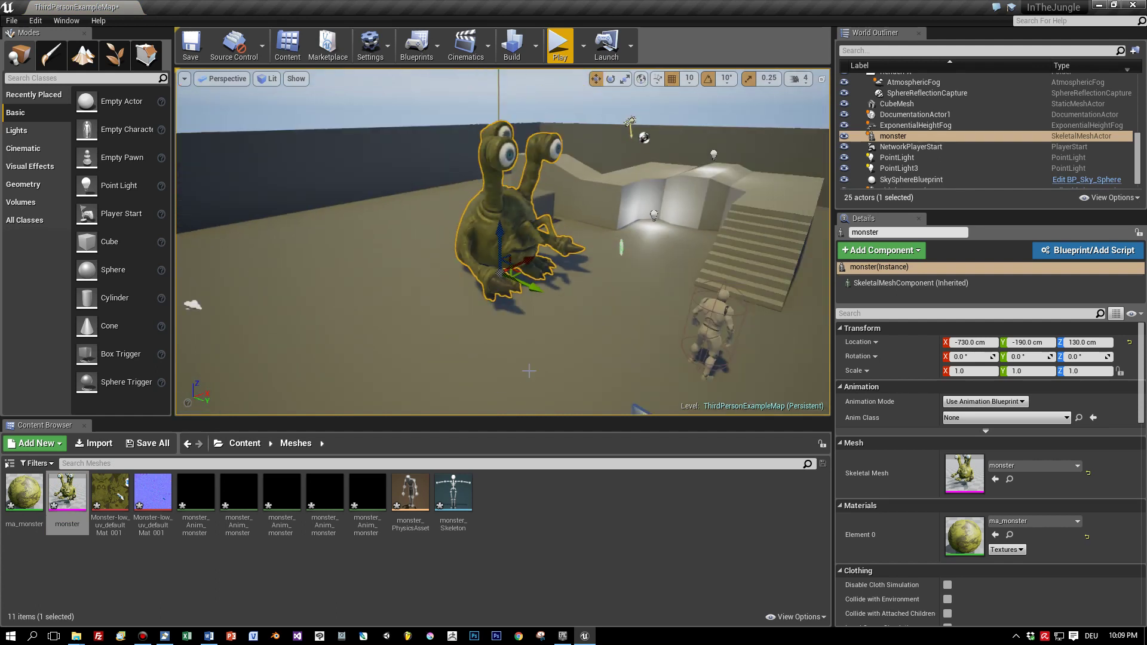
pyautogui.scroll(-1, 529, 371)
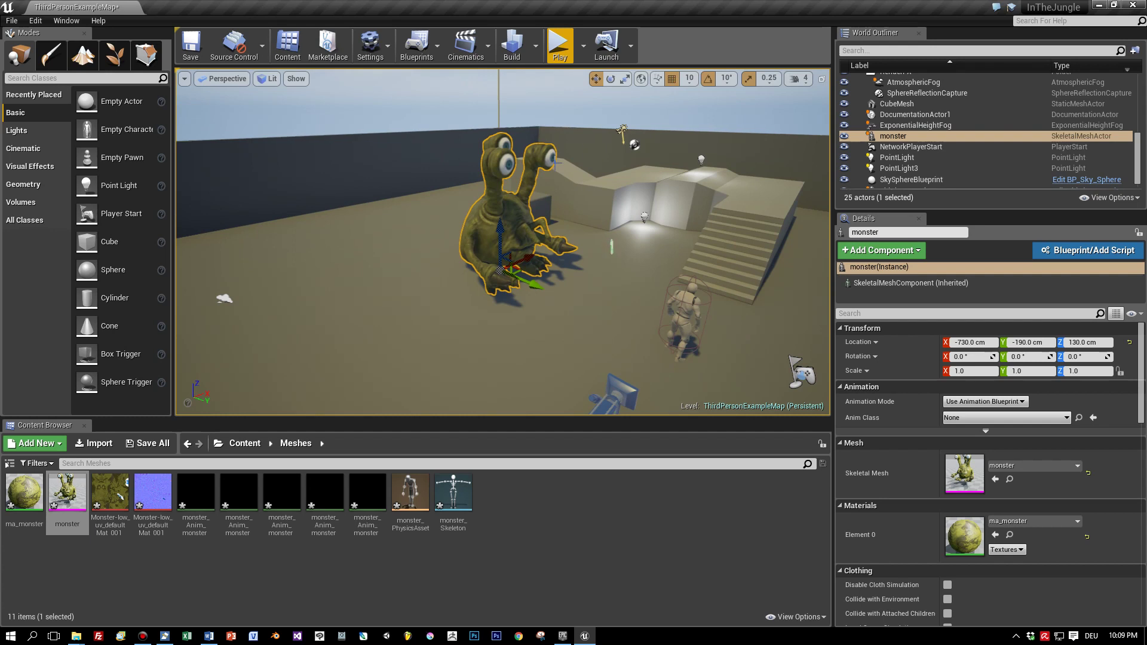
pyautogui.press('e')
pyautogui.press('r')
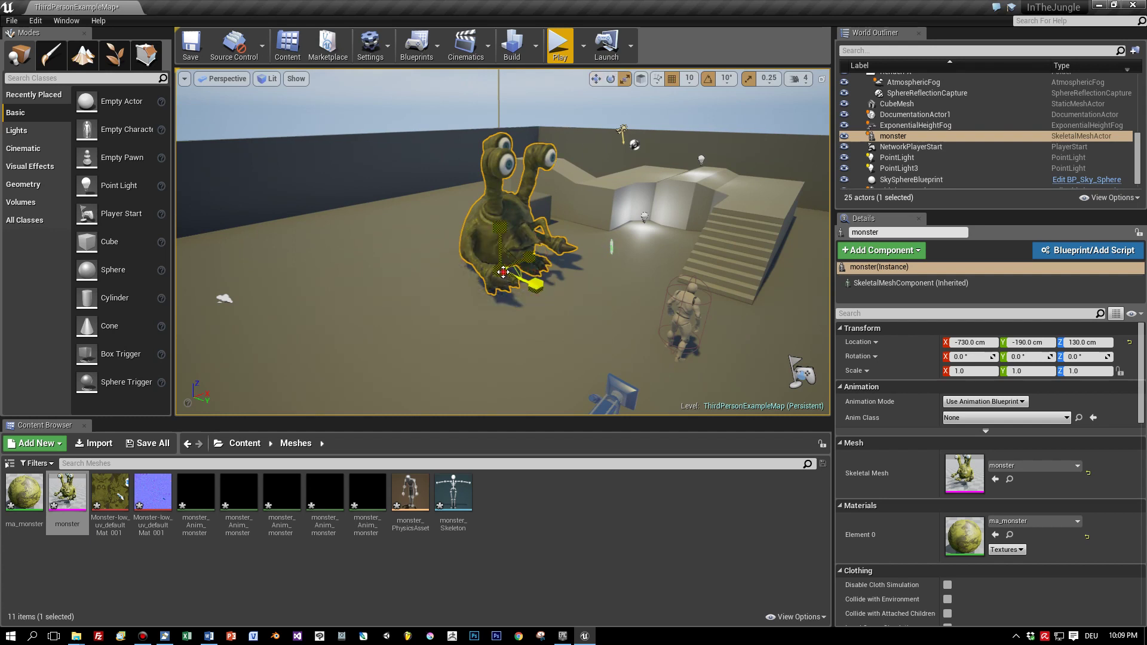
pyautogui.moveTo(510, 274); pyautogui.dragTo(487, 292)
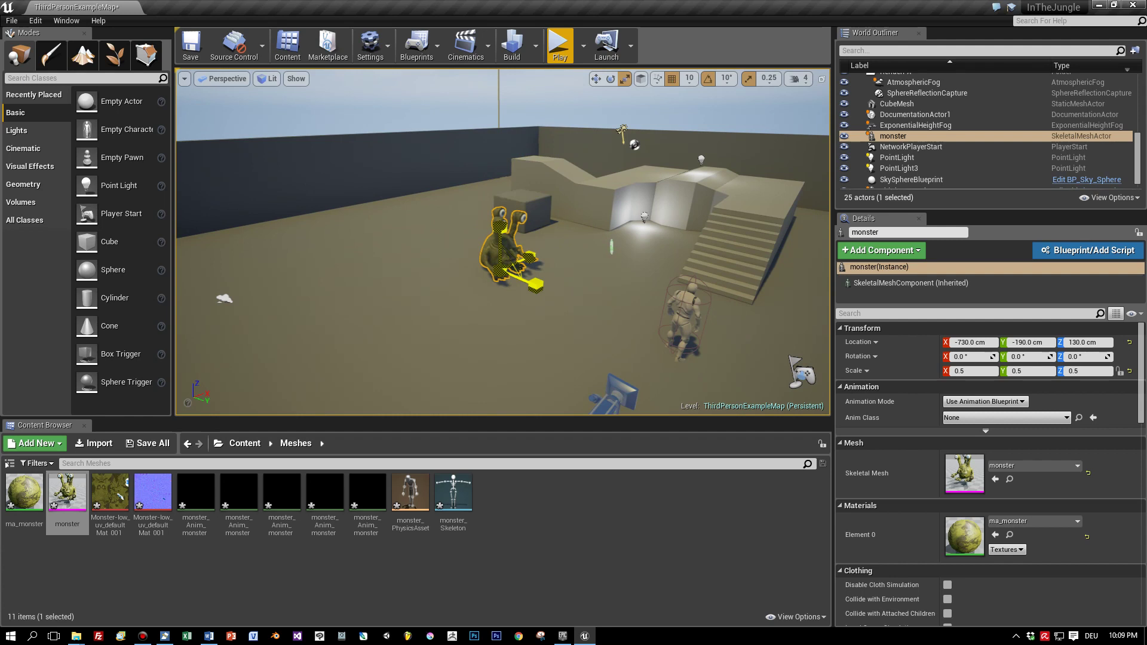
pyautogui.scroll(3, 508, 326)
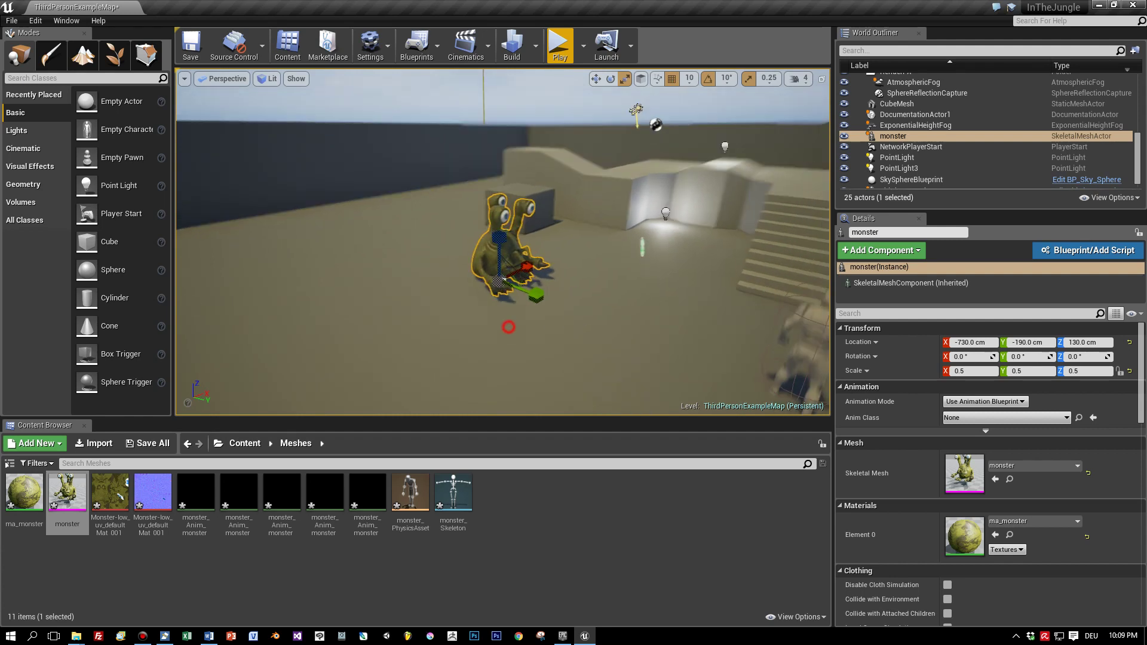
pyautogui.moveTo(509, 327)
pyautogui.keyDown('alt'); pyautogui.mouseDown()
pyautogui.moveTo(537, 299)
pyautogui.moveTo(517, 323)
pyautogui.moveTo(469, 338)
pyautogui.moveTo(512, 332)
pyautogui.mouseUp(); pyautogui.keyUp('alt')
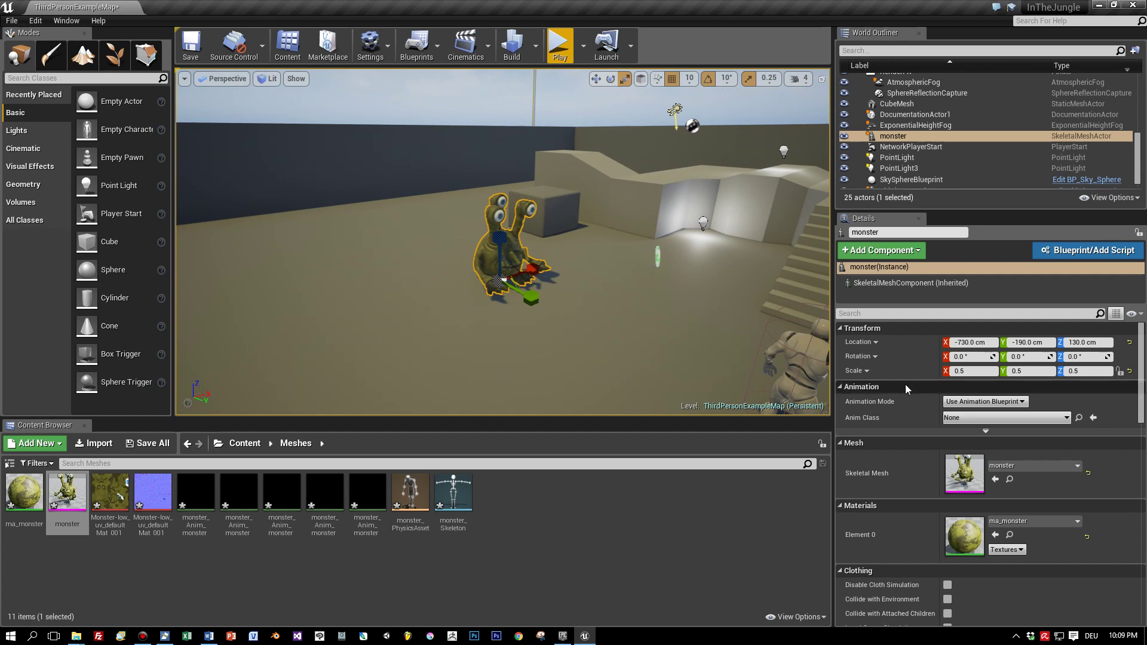
# Set the monster's Animation Mode to Use Animation Asset with monster_Anim_monster_armature_Idle as the animation to play.
pyautogui.scroll(-5, 1048, 463)
pyautogui.scroll(5, 1048, 460)
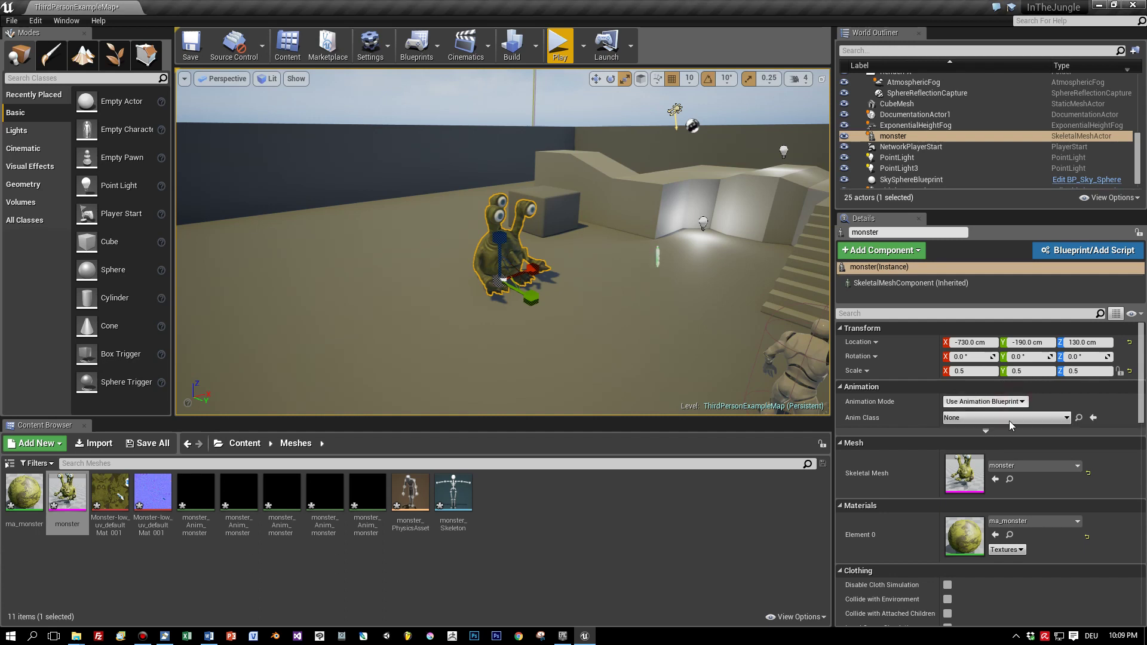
pyautogui.click(1022, 402)
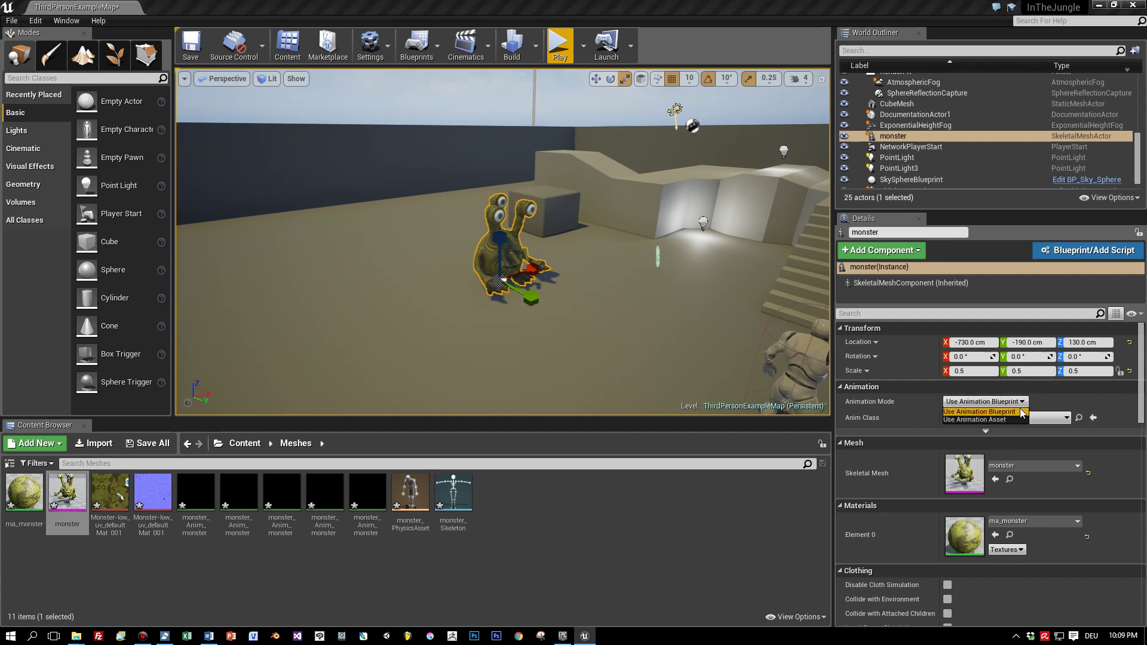
pyautogui.click(995, 420)
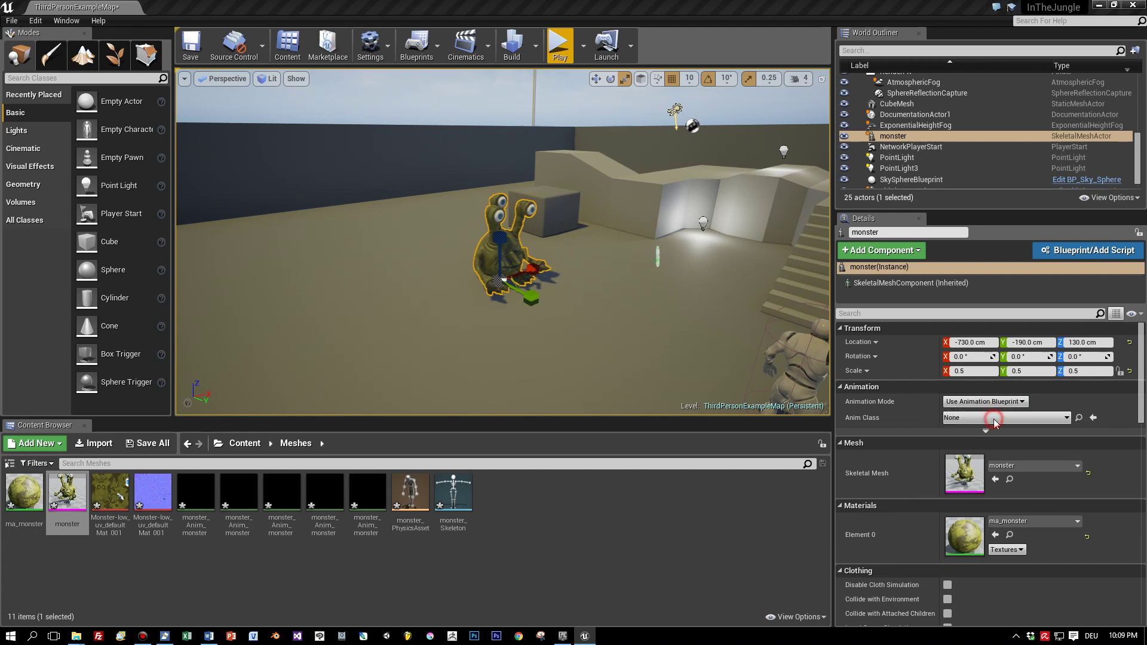
pyautogui.click(979, 417)
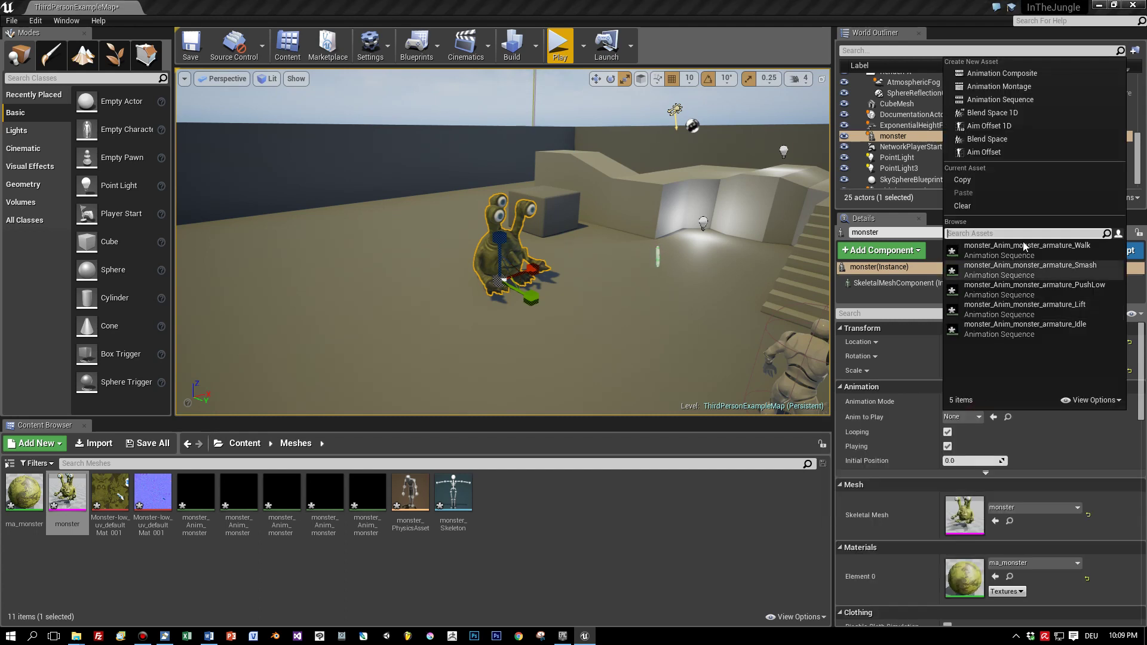
pyautogui.click(1026, 330)
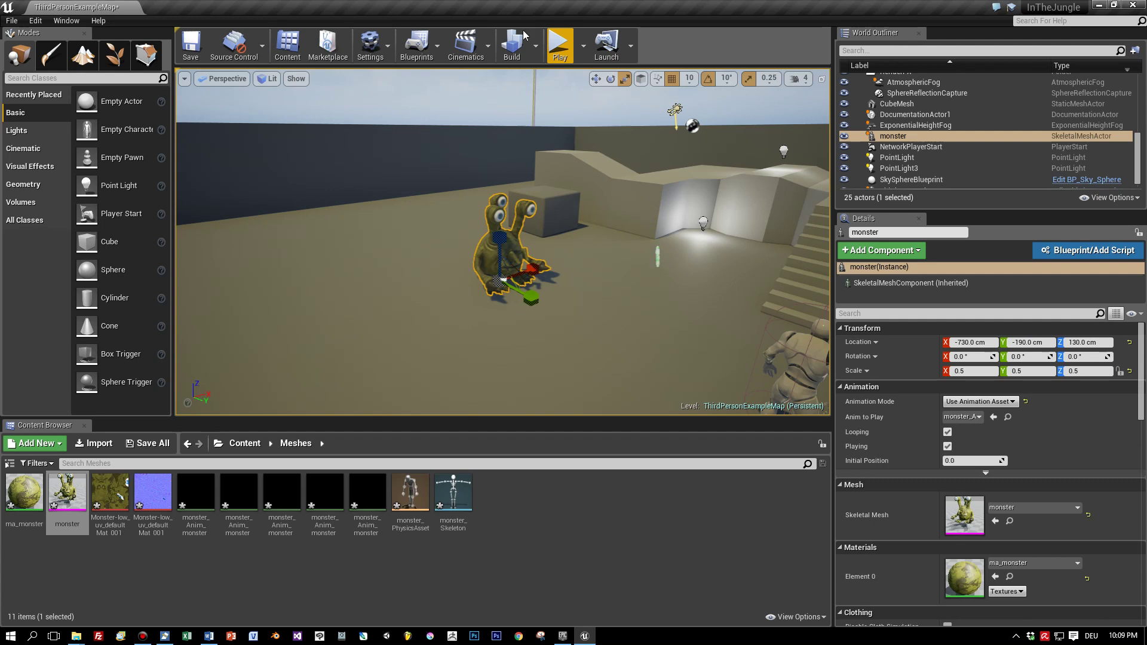
# Play the level, walk the character up to the monster to check its idle animation, and stop playing.
pyautogui.click(560, 45)
pyautogui.press('w')
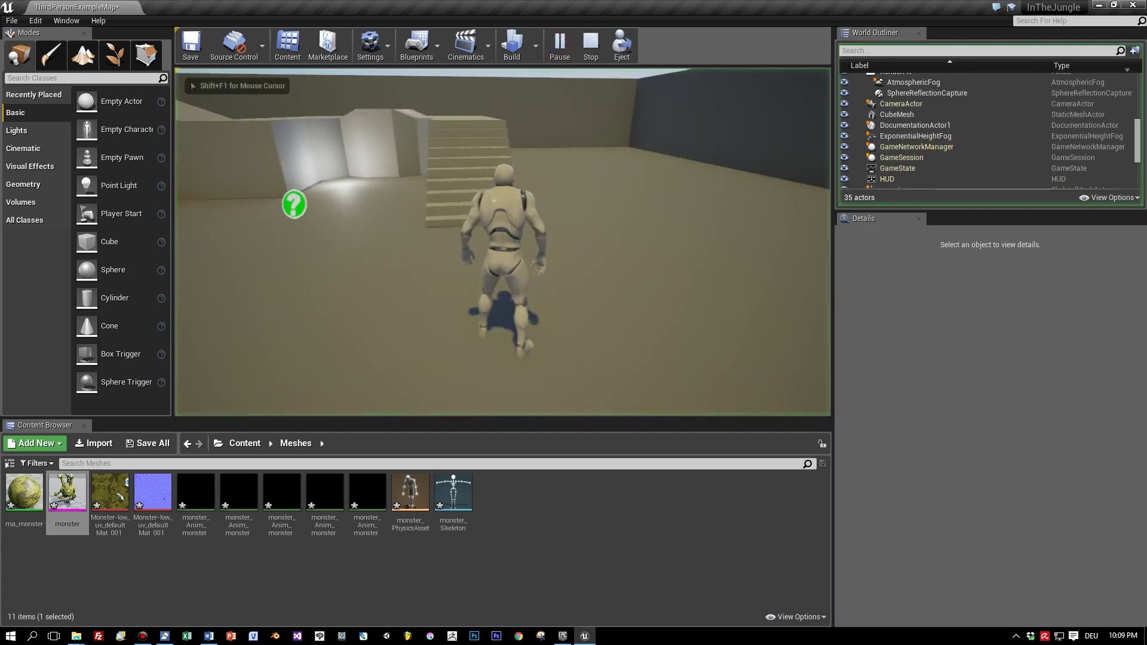
pyautogui.press('w')
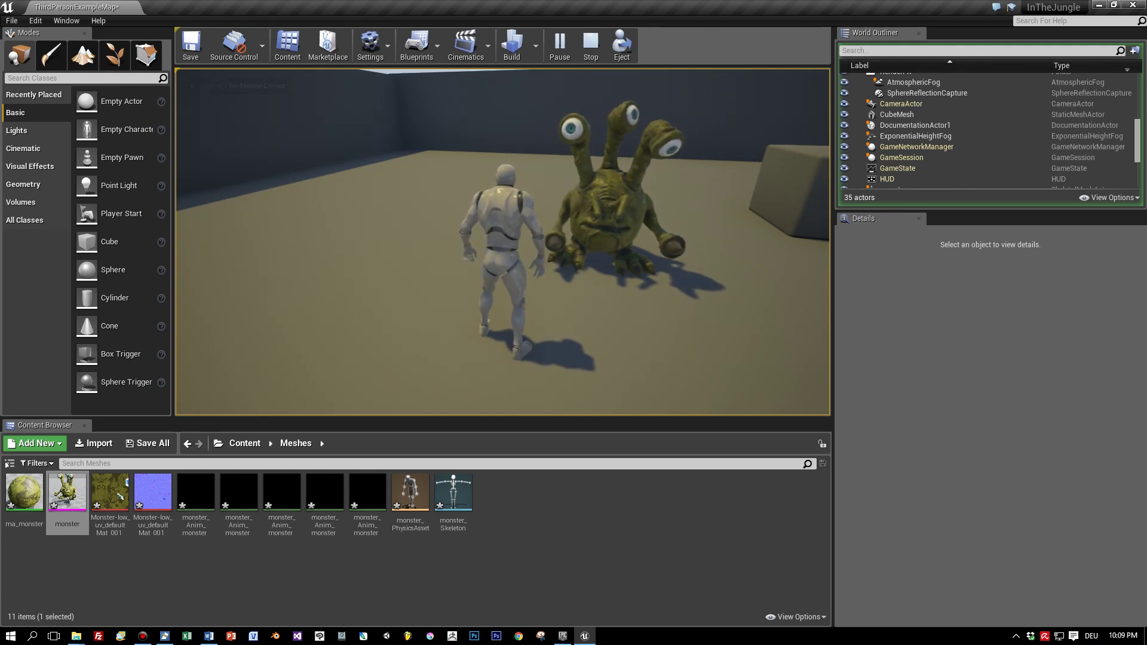
pyautogui.press('w')
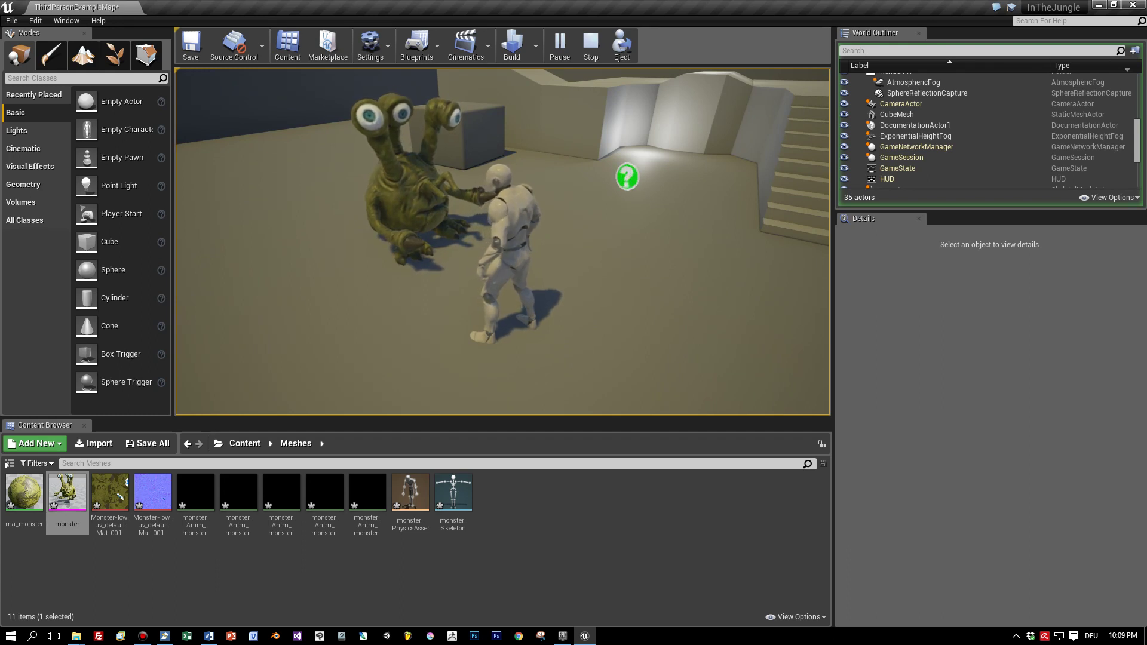
pyautogui.press('Escape')
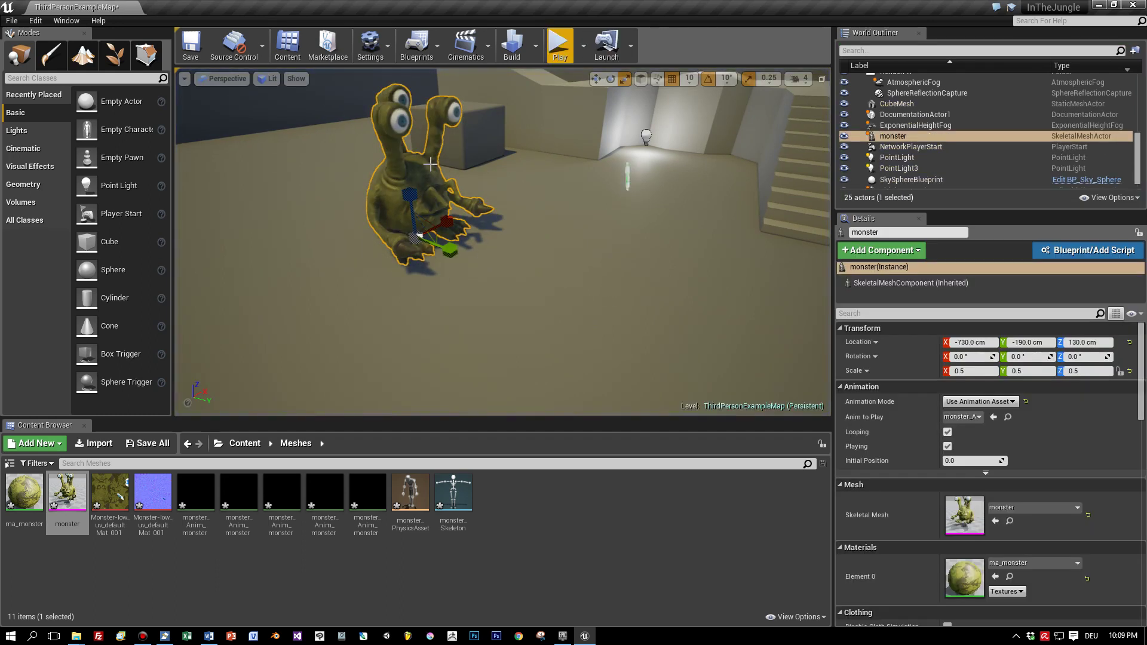
# Move the monster across the floor toward the stairs and rotate it to face the open floor area.
pyautogui.press('w')
pyautogui.moveTo(442, 224); pyautogui.dragTo(618, 258)
pyautogui.press('e')
pyautogui.moveTo(549, 242); pyautogui.dragTo(556, 256)
pyautogui.click(642, 289)
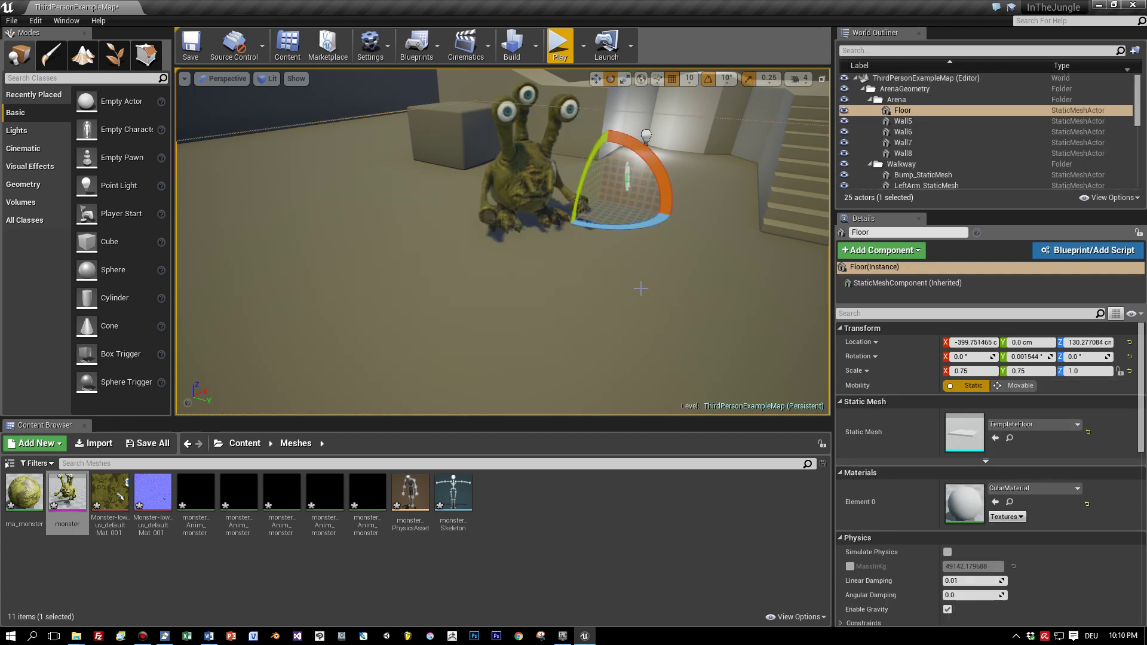
# Place a Point Light just above the floor in front of the monster and build the lighting only.
pyautogui.click(16, 131)
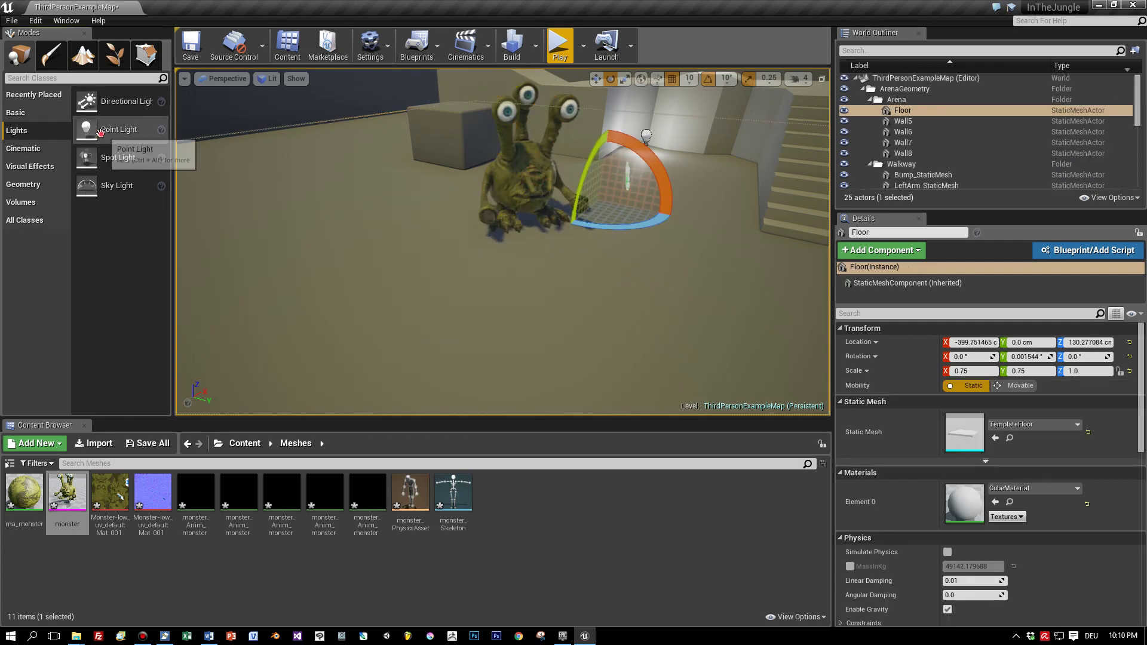
pyautogui.moveTo(119, 130); pyautogui.dragTo(553, 258)
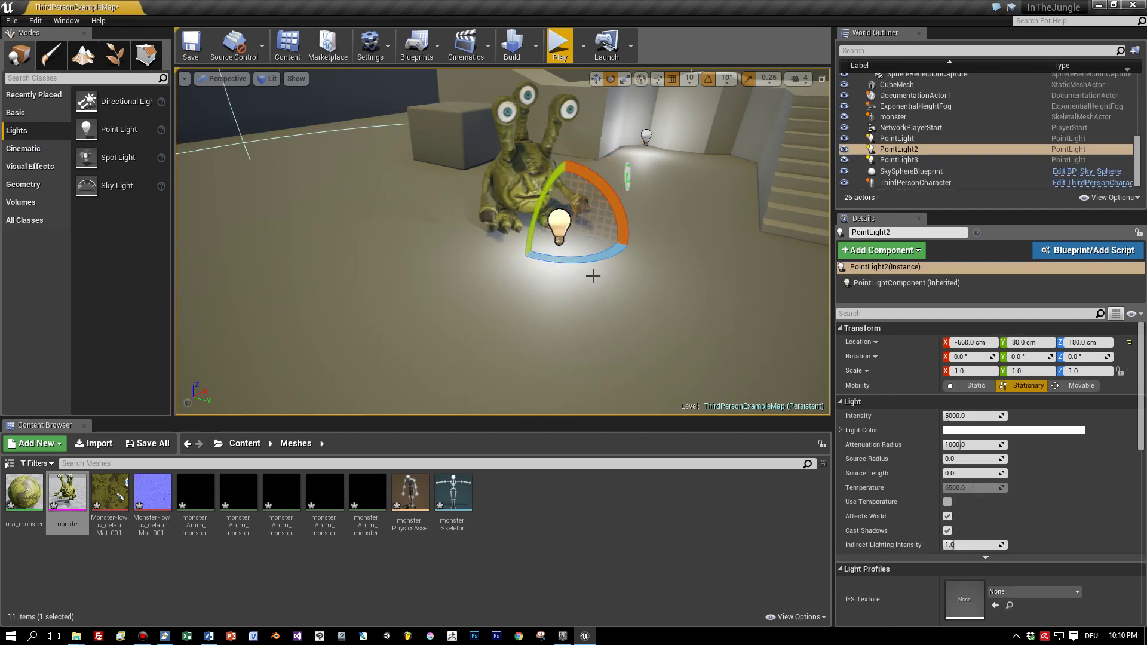
pyautogui.click(536, 53)
pyautogui.moveTo(594, 92)
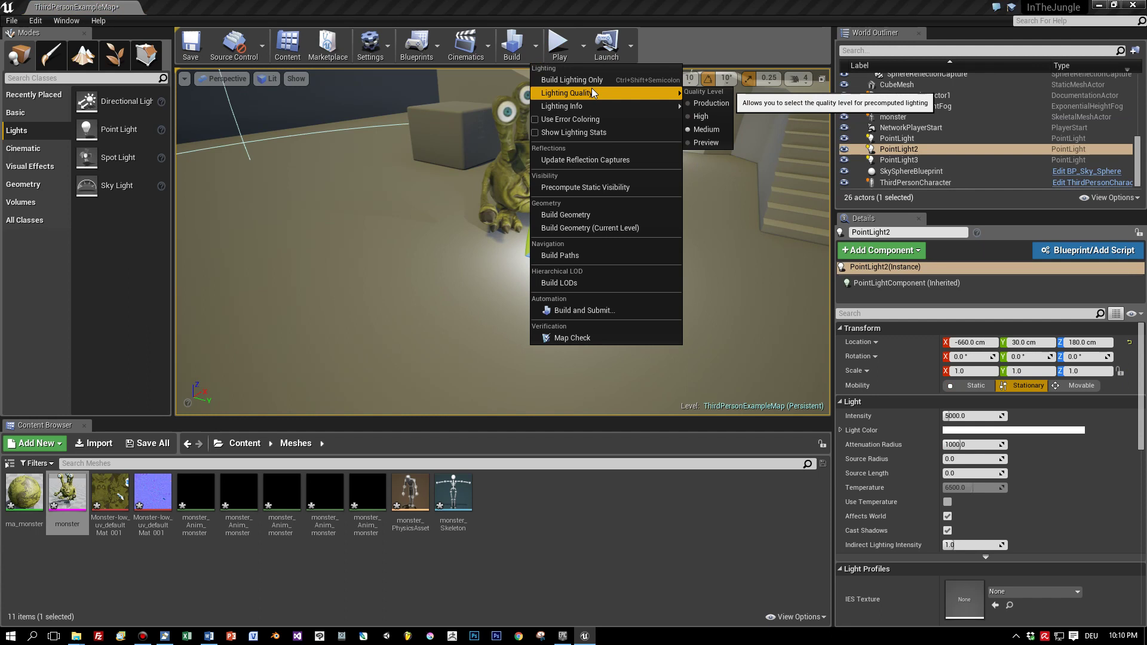
pyautogui.click(579, 79)
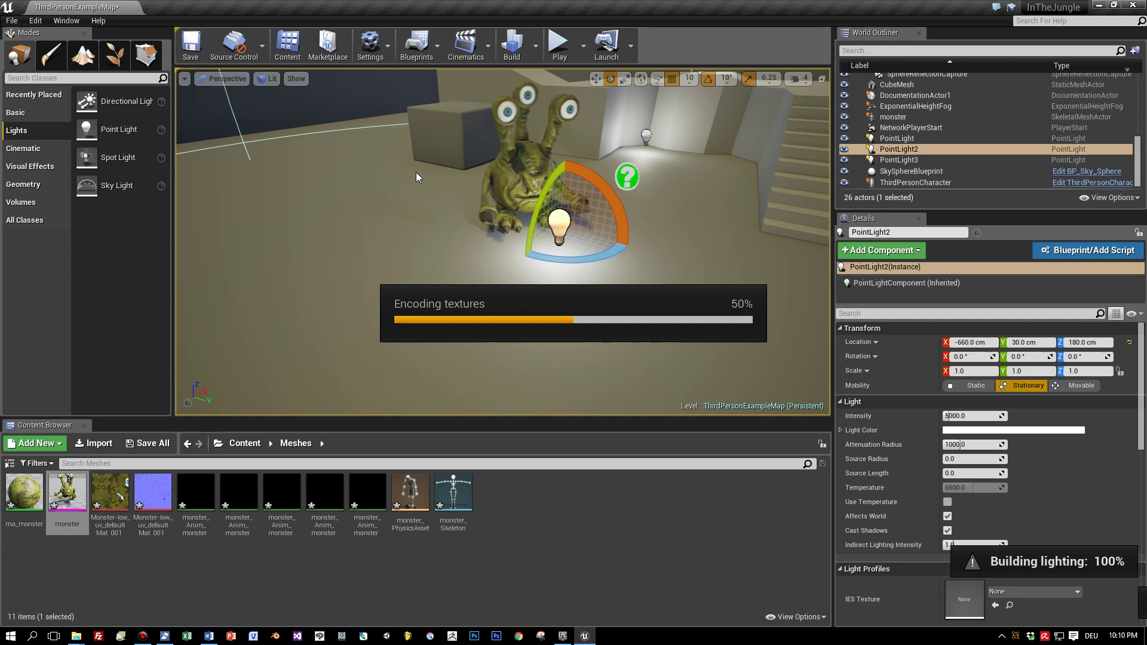
# Play the level in full screen and walk the character around the lit monster to examine it from all sides.
pyautogui.click(562, 55)
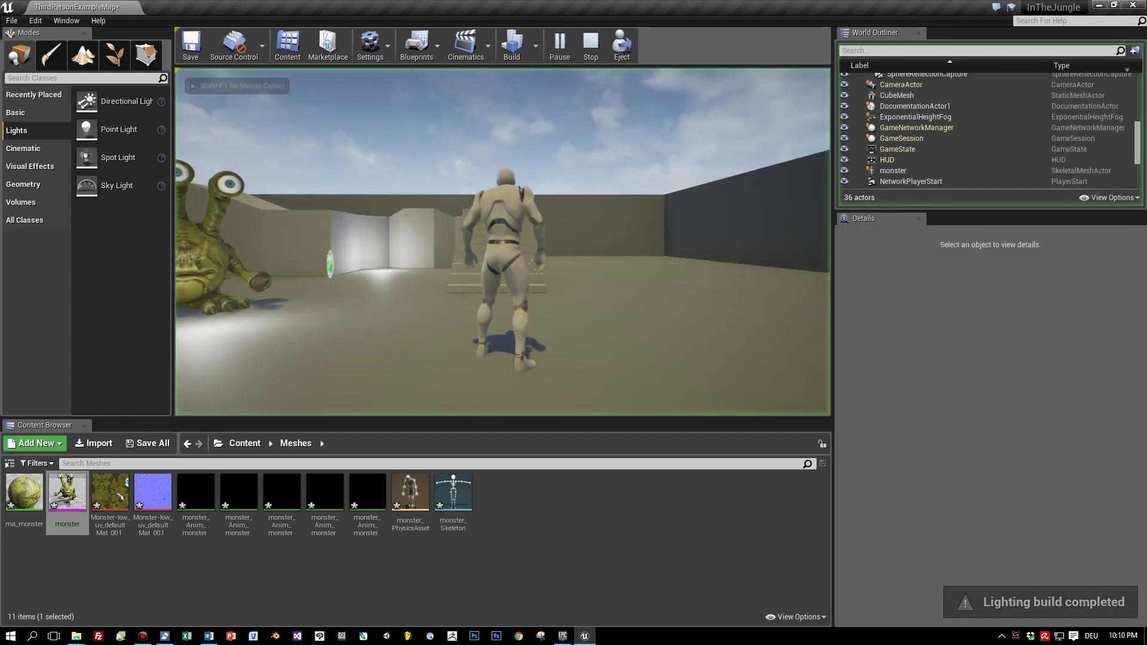
pyautogui.press('w')
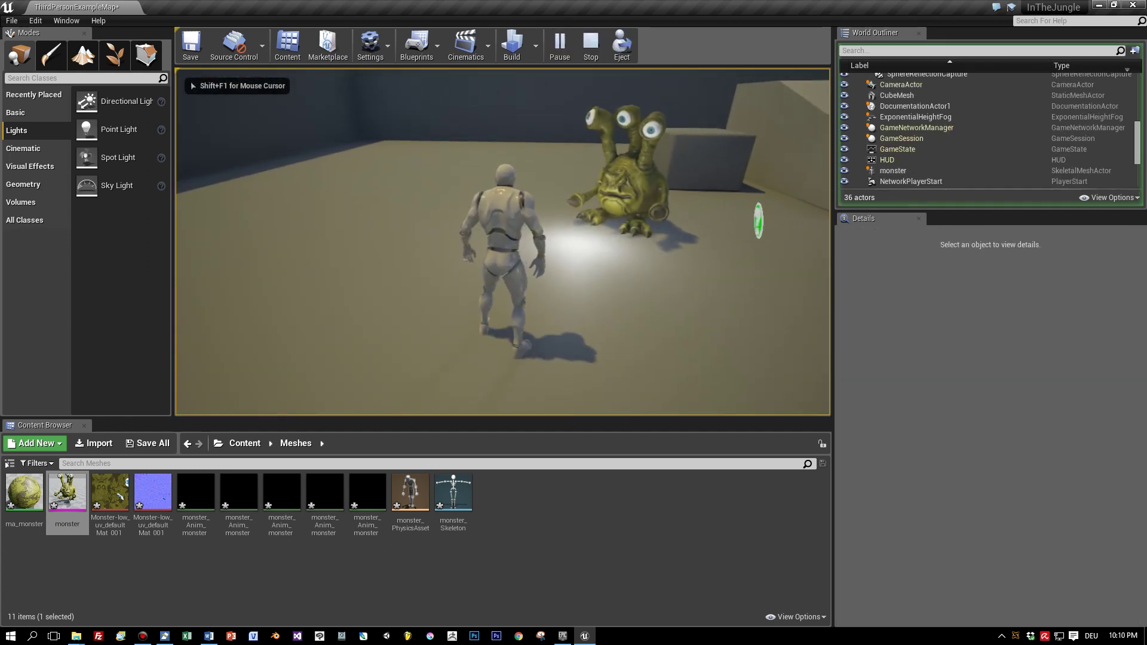
pyautogui.press('F11')
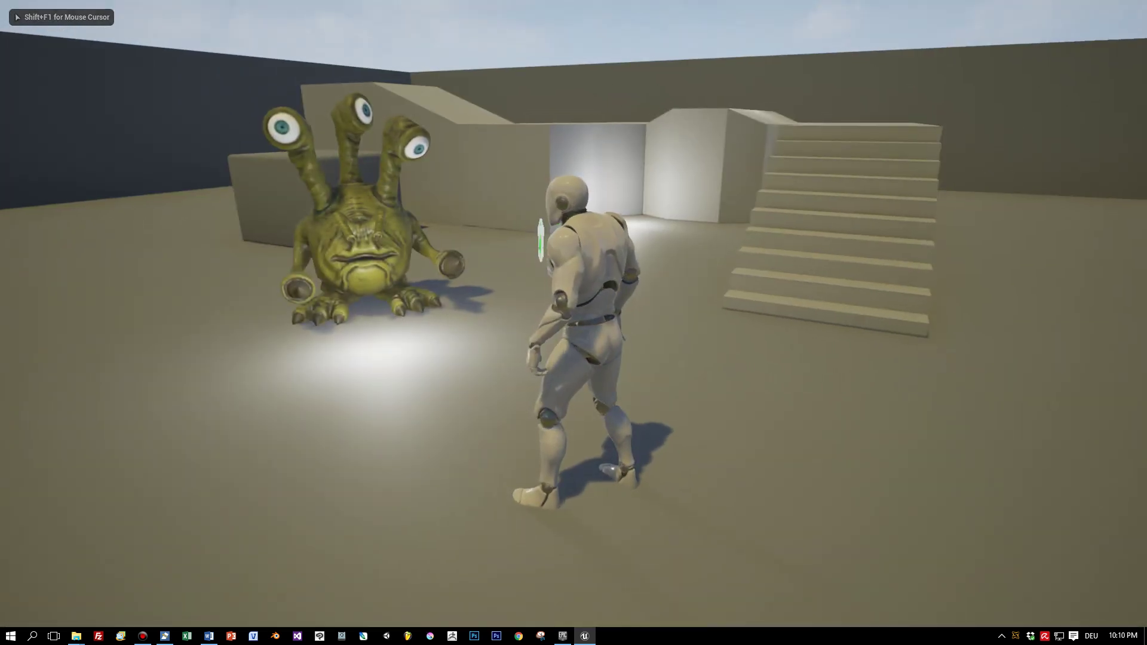
pyautogui.press('w')
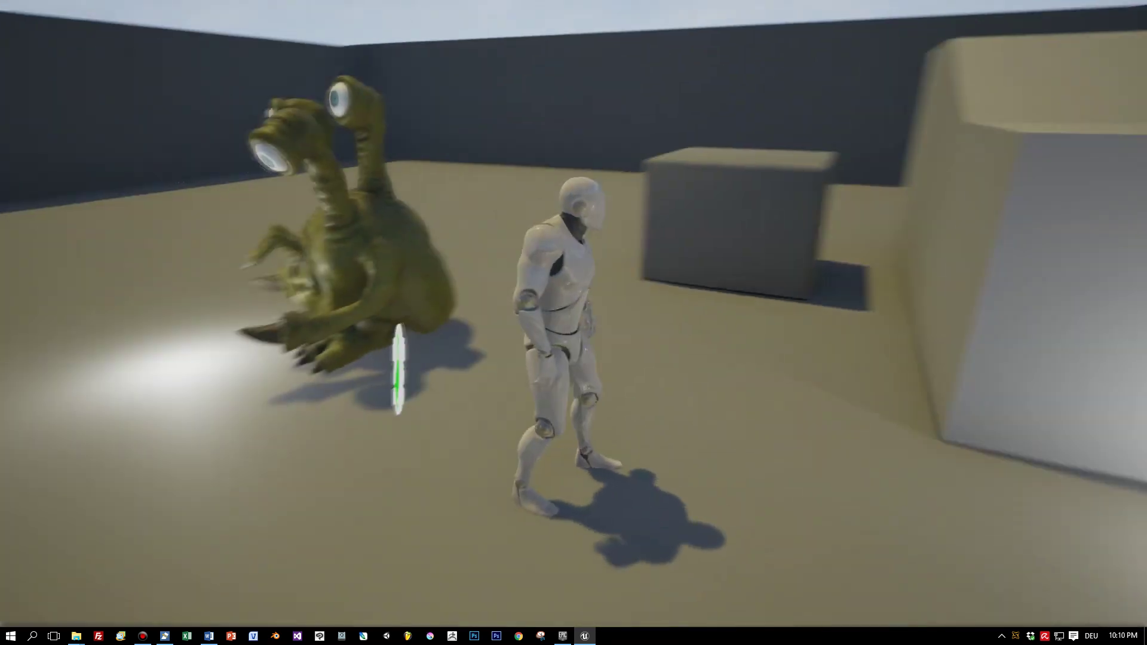
pyautogui.press('w')
pyautogui.press('w')
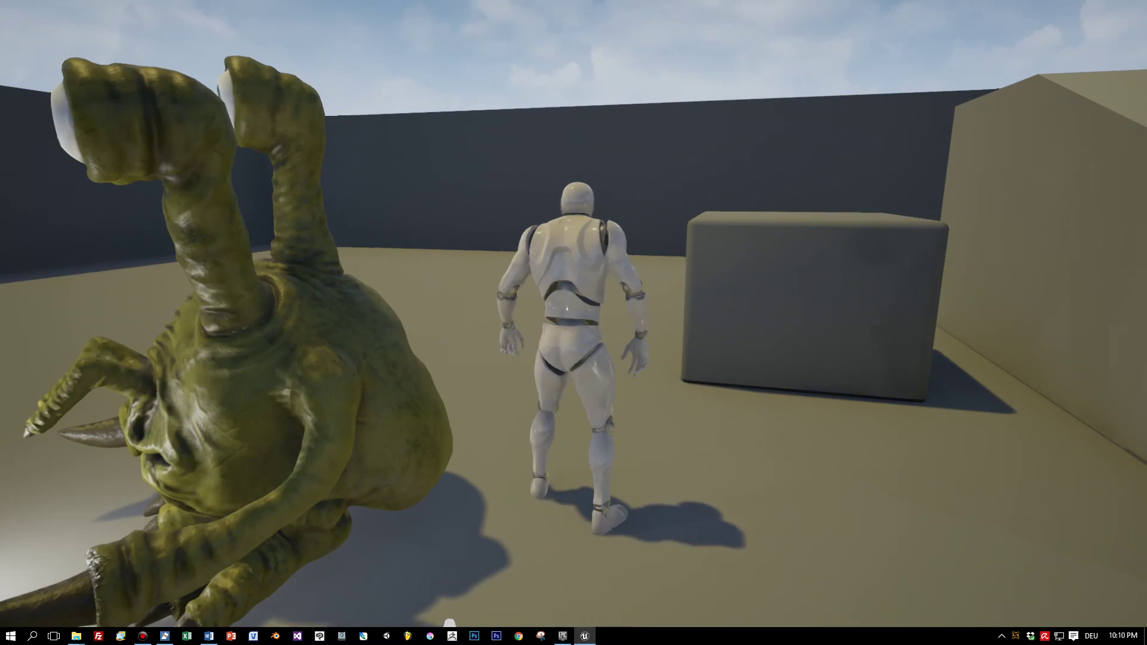
pyautogui.moveTo(574, 323)
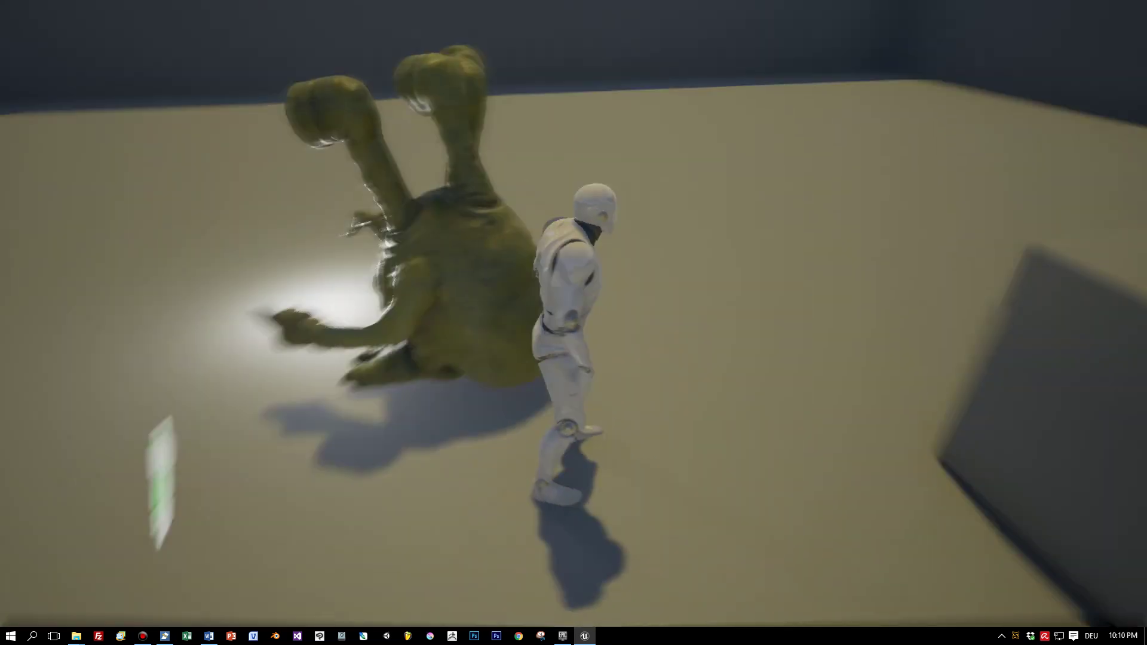
pyautogui.press('w')
pyautogui.press('w')
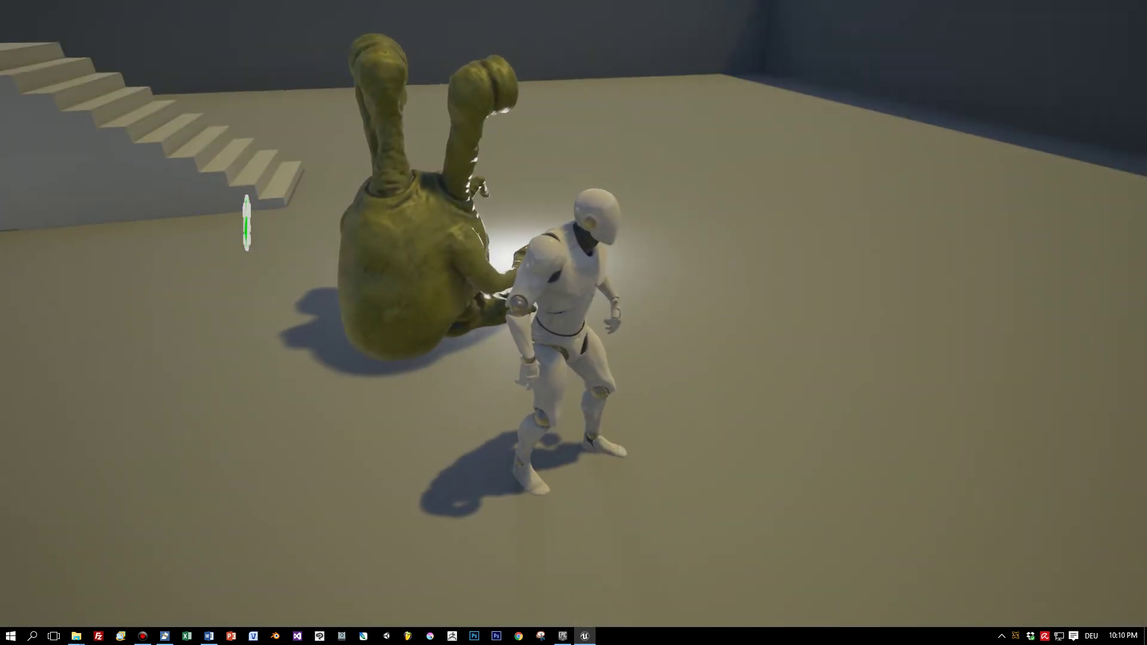
pyautogui.press('w')
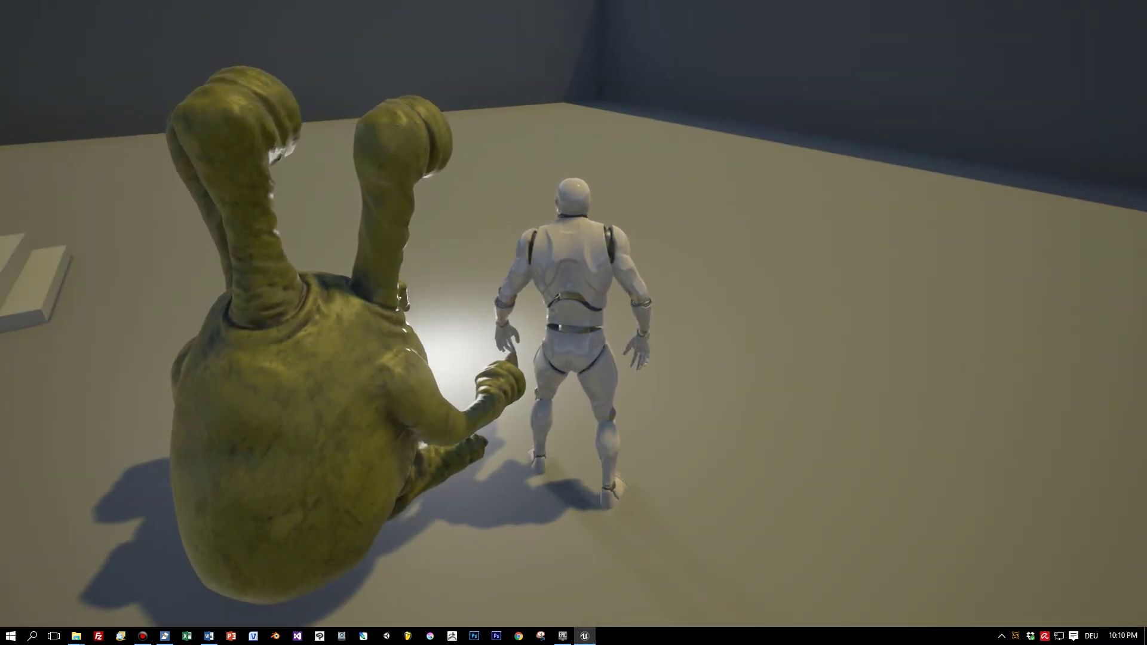
pyautogui.press('w')
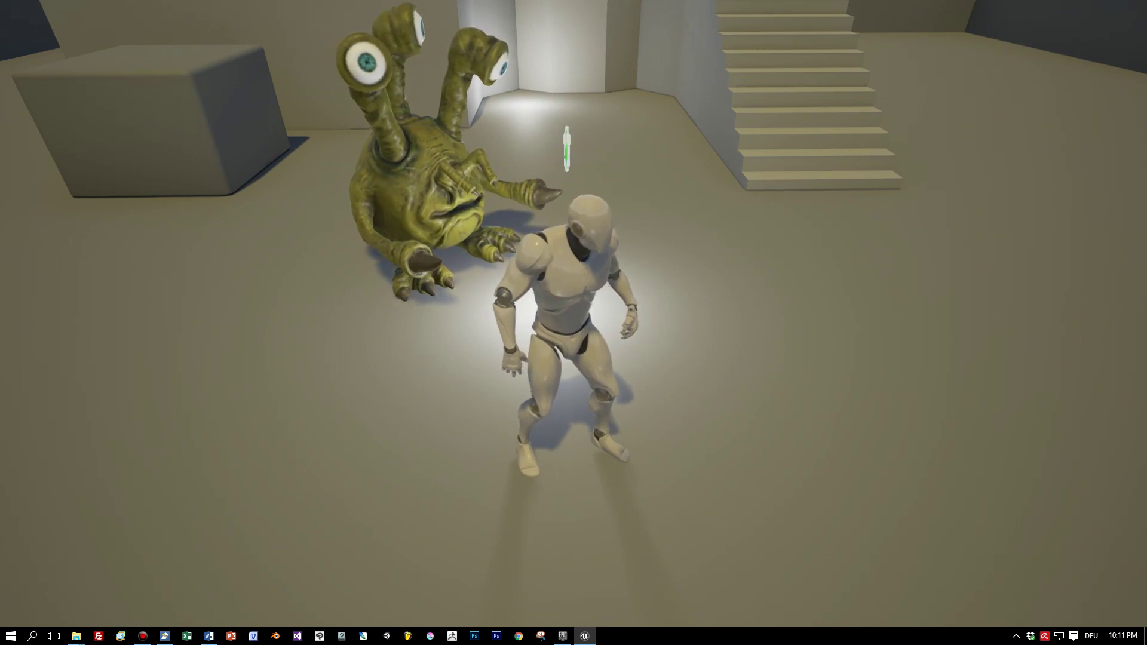
pyautogui.press('w')
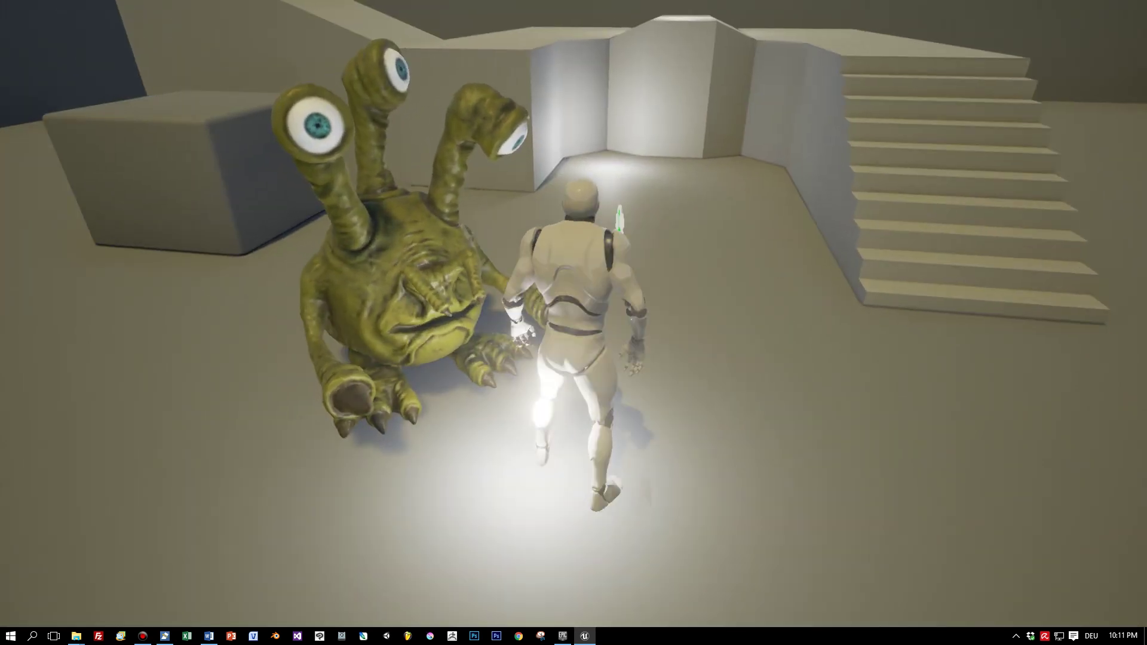
# Make the character jump onto the monster's body to test its collision.
pyautogui.press('w')
pyautogui.press('space')
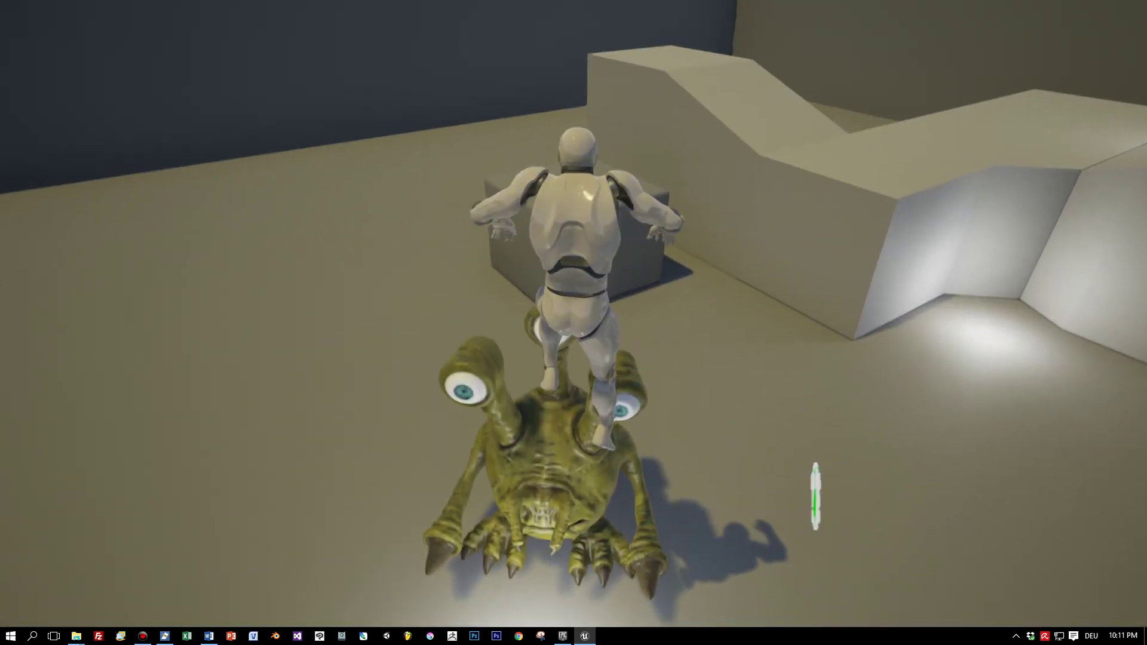
pyautogui.press('space')
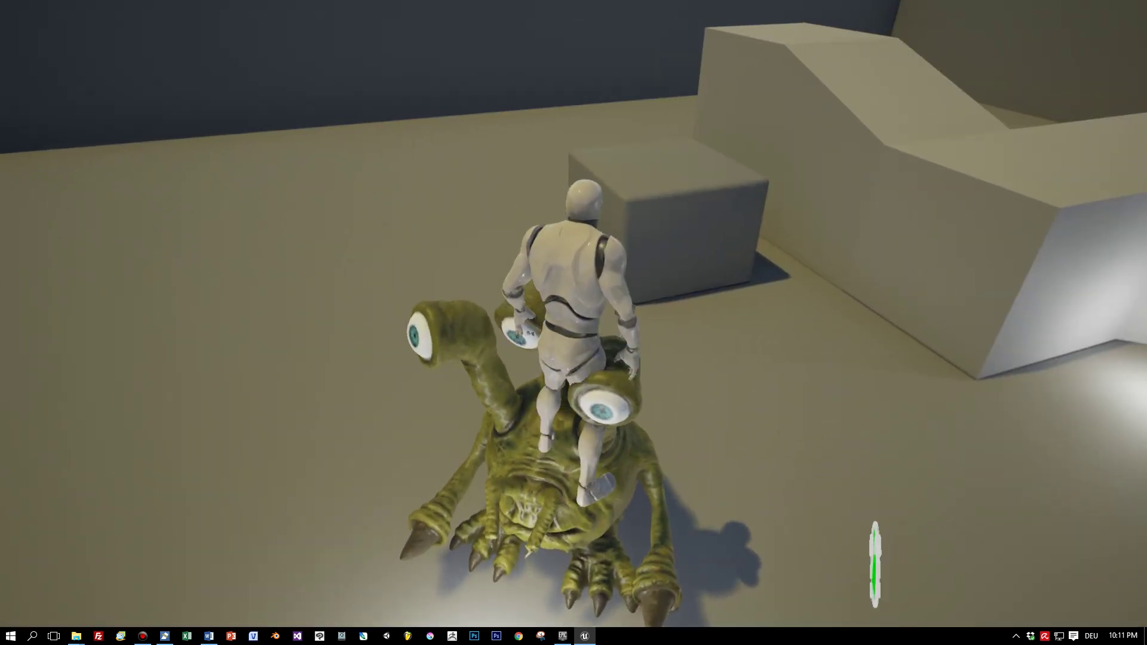